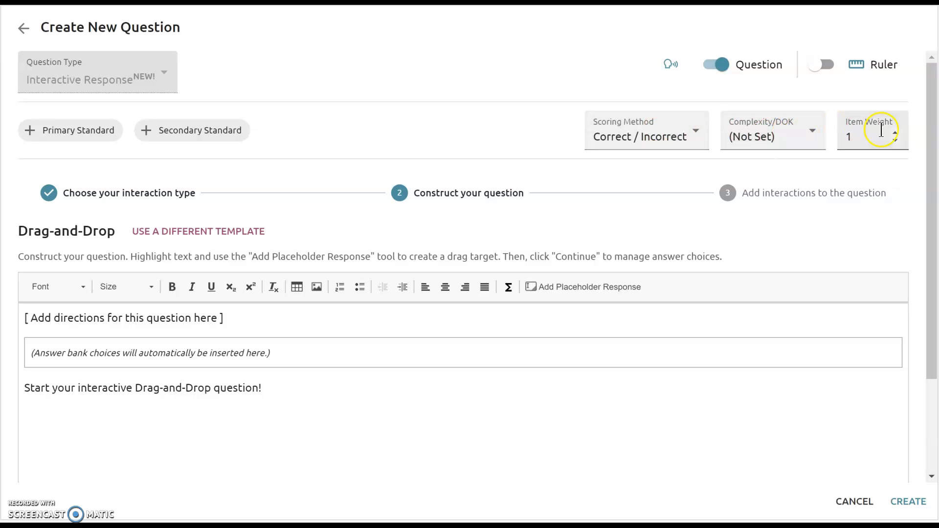
- Assign Mathematics, Grade 5 standard 5.2(B) [R] as the question's primary standard, filtering the standards by "5.2b"
left_click(86, 141)
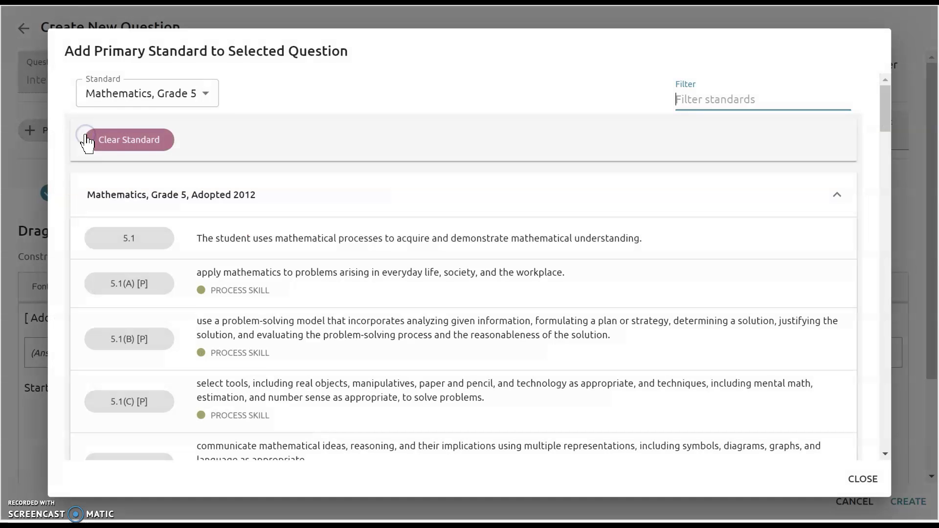
left_click(690, 105)
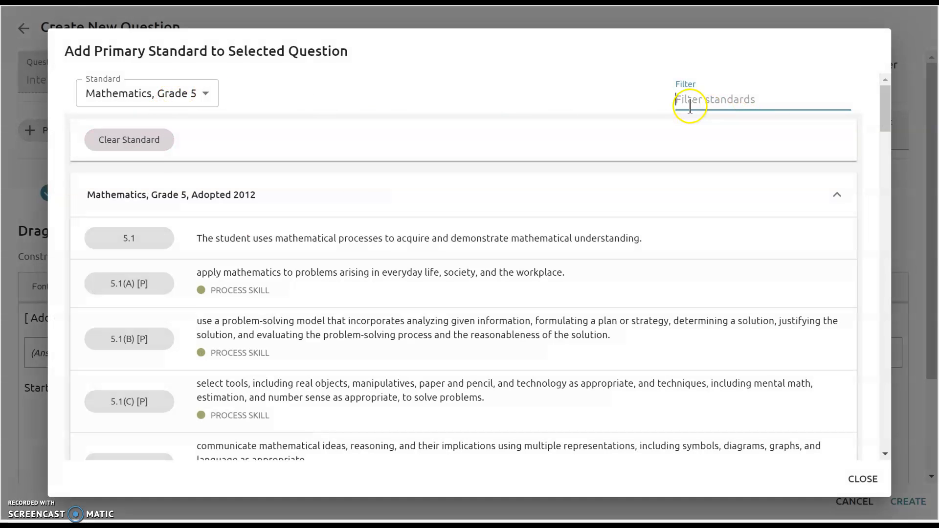
type("5.2b")
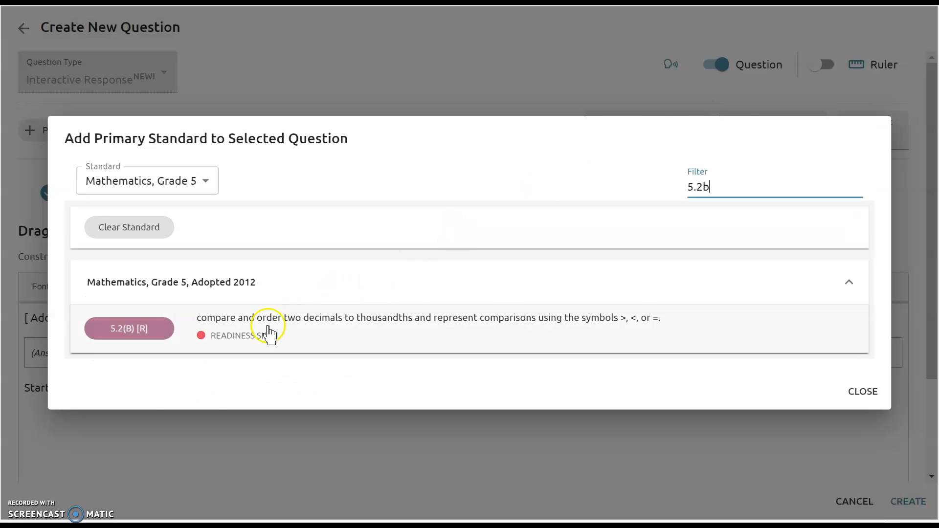
left_click(268, 328)
- Delete the placeholder directions above the answer bank and the starter question text below it
scroll(287, 223, "down", 3)
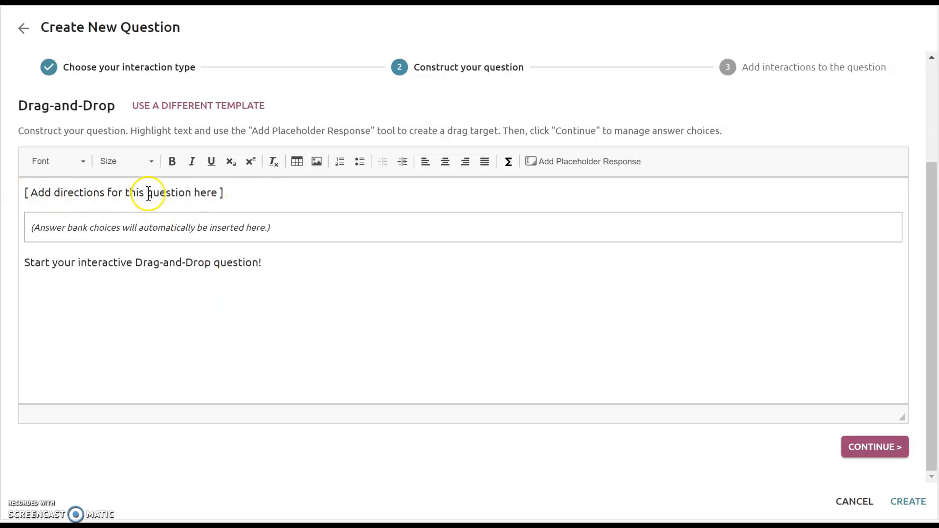
left_click(242, 189)
left_click_drag(242, 192, 15, 201)
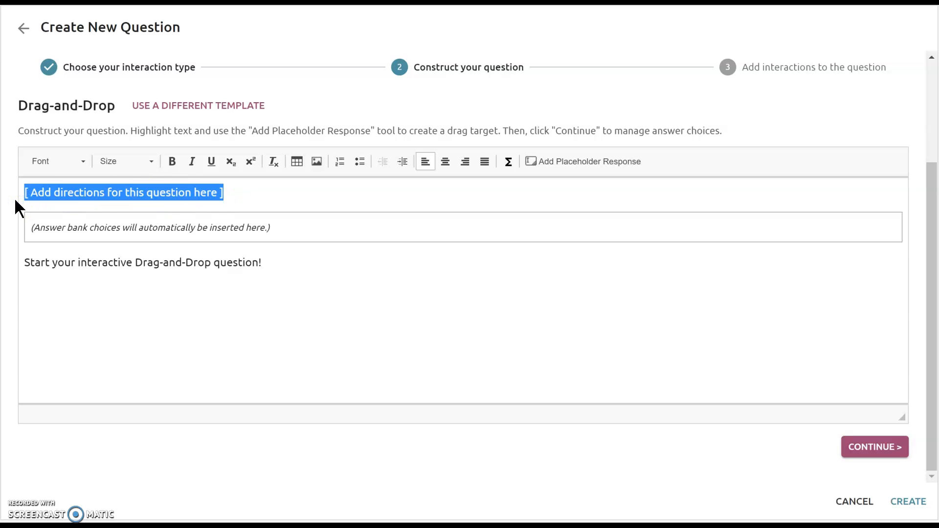
key("BackSpace")
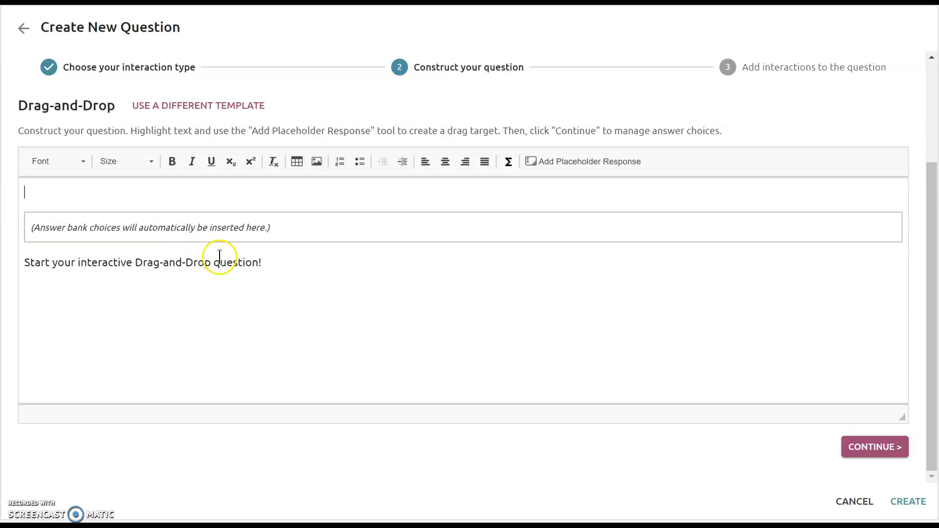
left_click_drag(287, 265, 2, 289)
key("BackSpace")
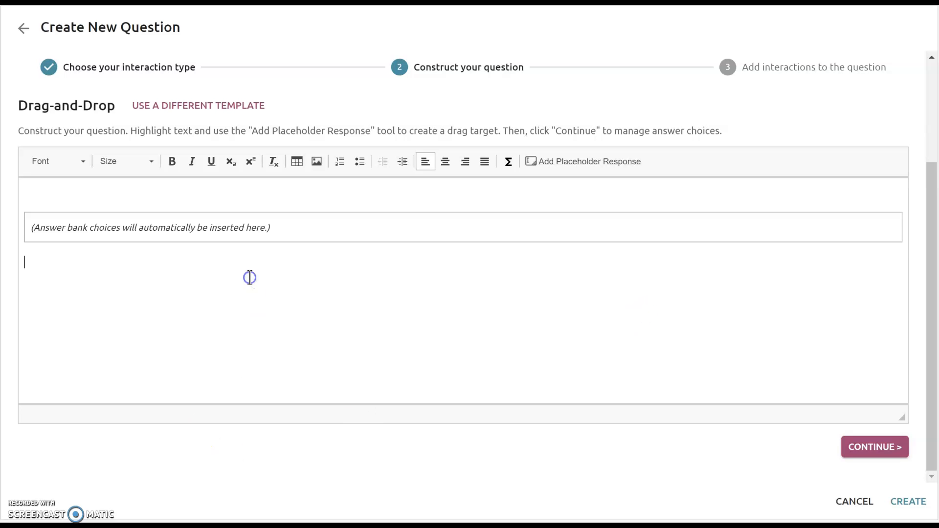
- Paste "Four students are travelling to a math contest. The table shows the weights of the four students' suitcases." directly below the answer bank
type("Four students are travelling to a math contest. The table shows the weights of the four students’ suitcases.")
left_click(283, 258)
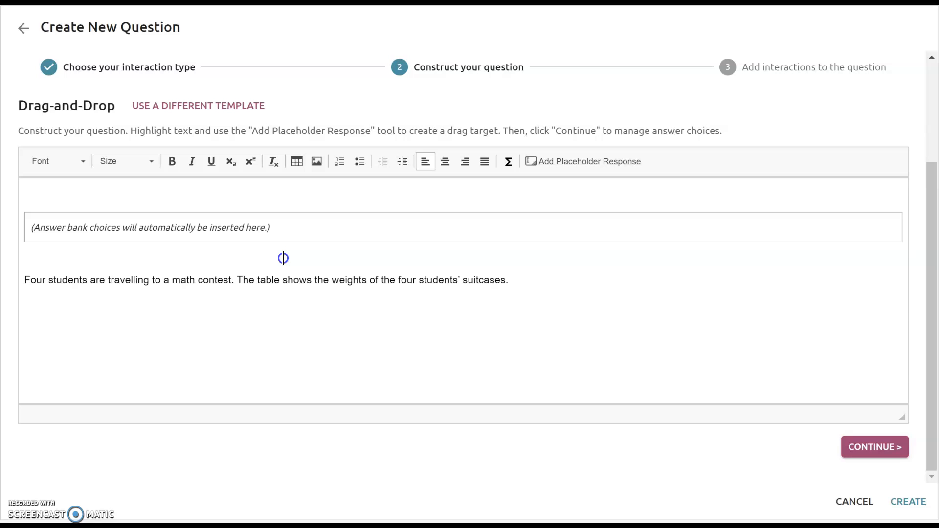
key("Delete")
- Reset the font of the pasted question sentences to the editor's default
left_click_drag(516, 262, 28, 308)
left_click(65, 161)
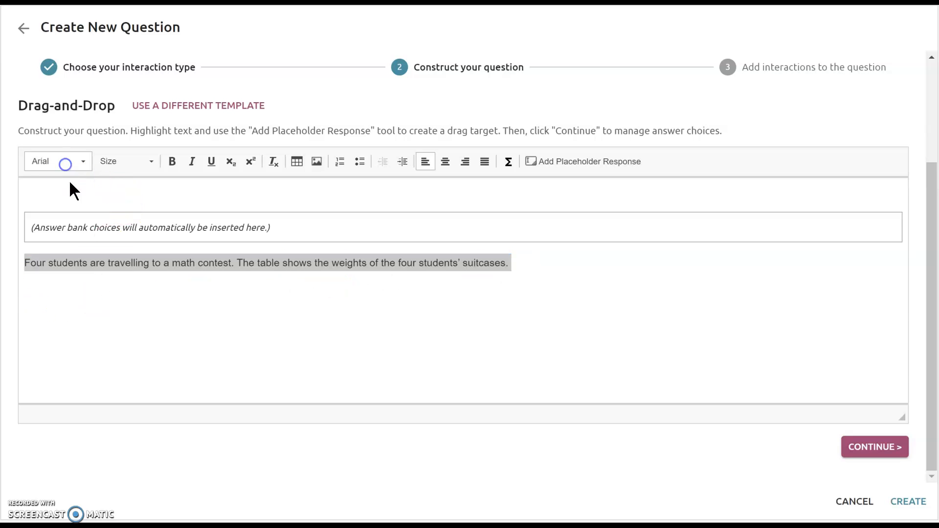
left_click(68, 197)
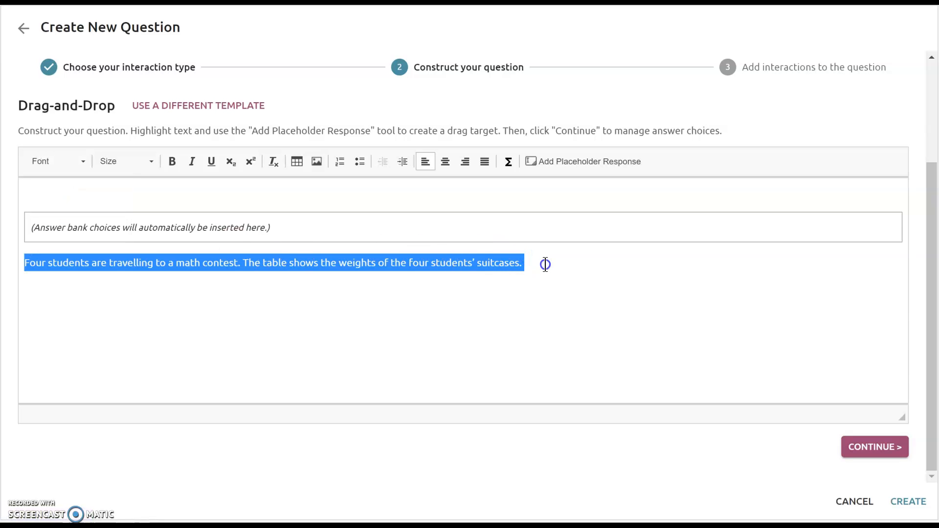
- Set up a table below the question text with 5 rows, 2 columns, width 200, First Row headers, border size 2 and Center alignment
left_click(527, 265)
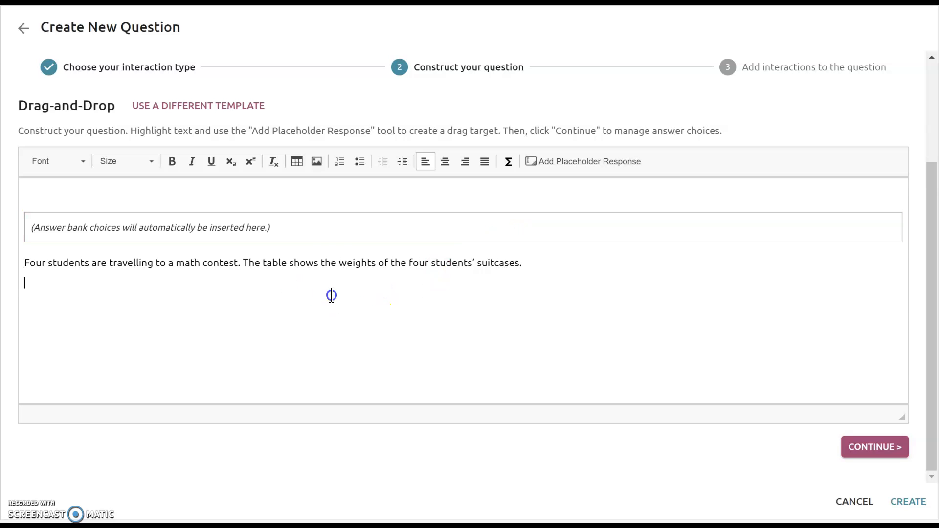
left_click(296, 164)
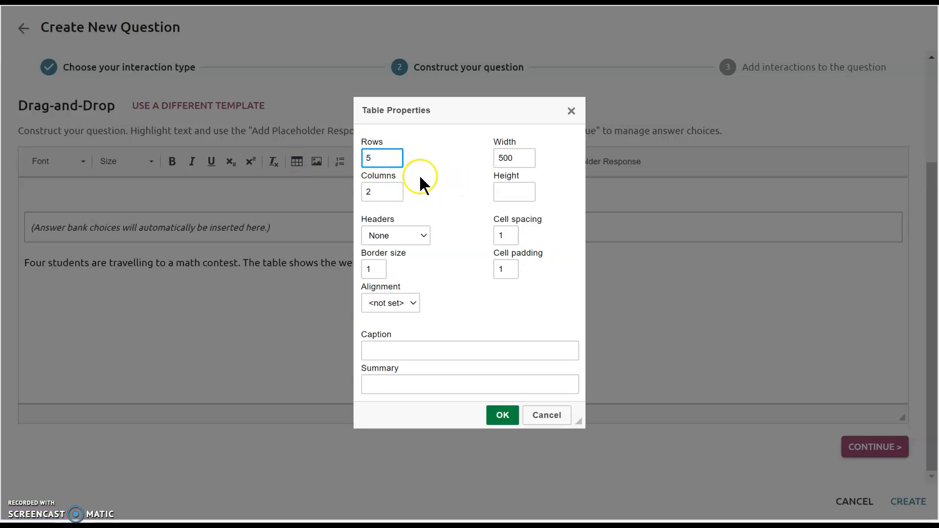
double_click(511, 158)
type("200")
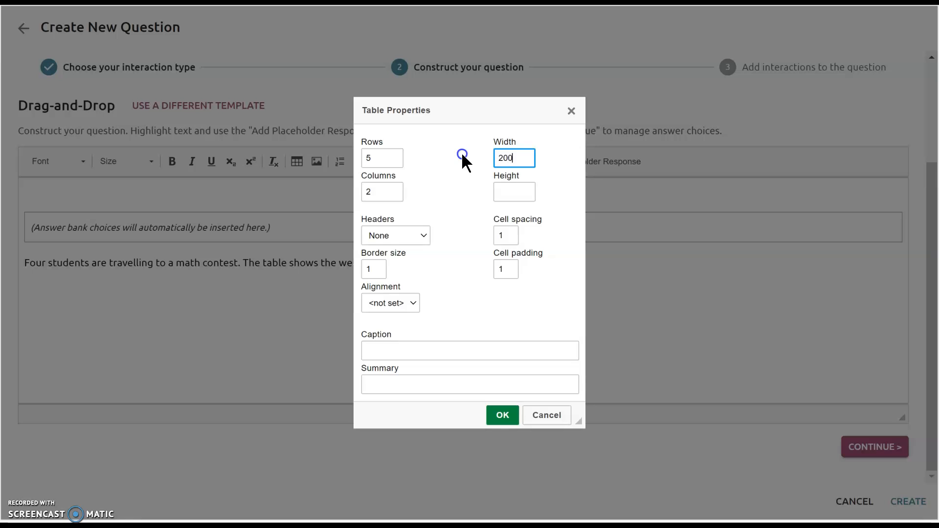
left_click(401, 232)
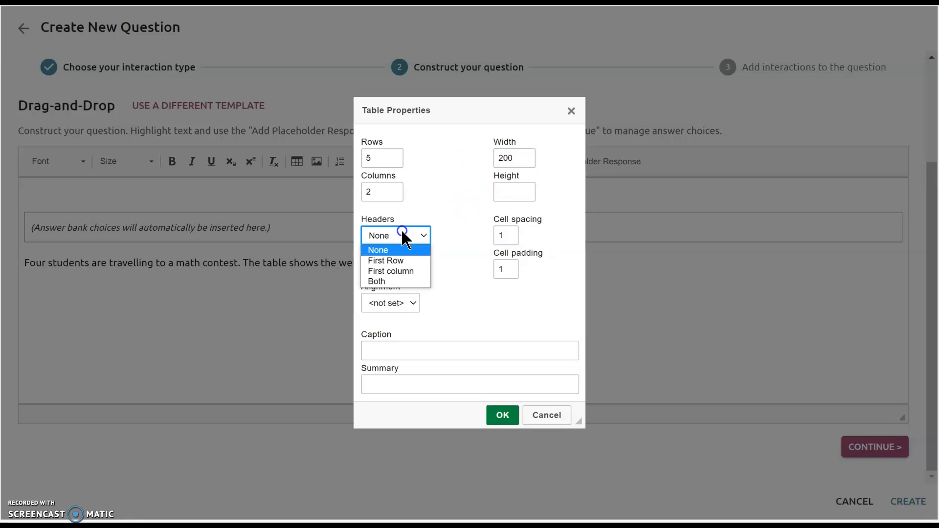
left_click(401, 259)
left_click(373, 269)
type("2")
left_click(447, 286)
left_click(398, 304)
left_click(401, 339)
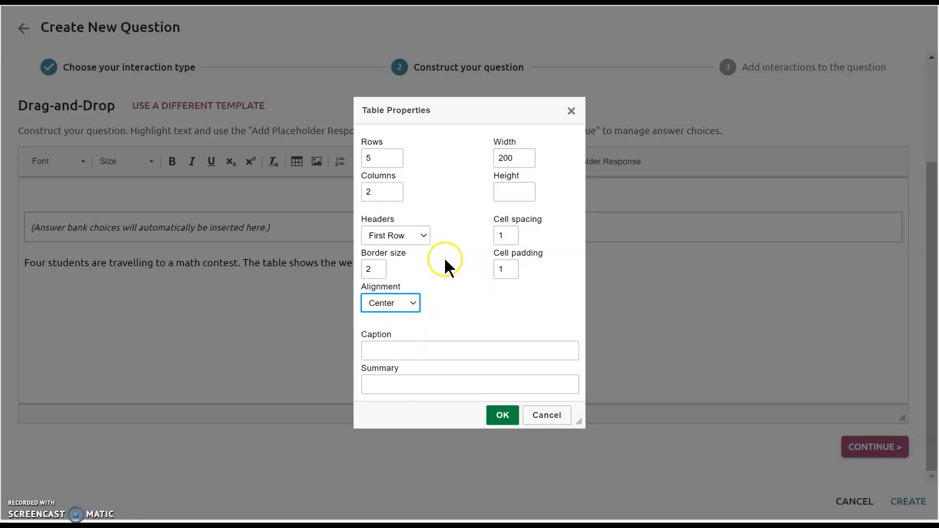
left_click(447, 320)
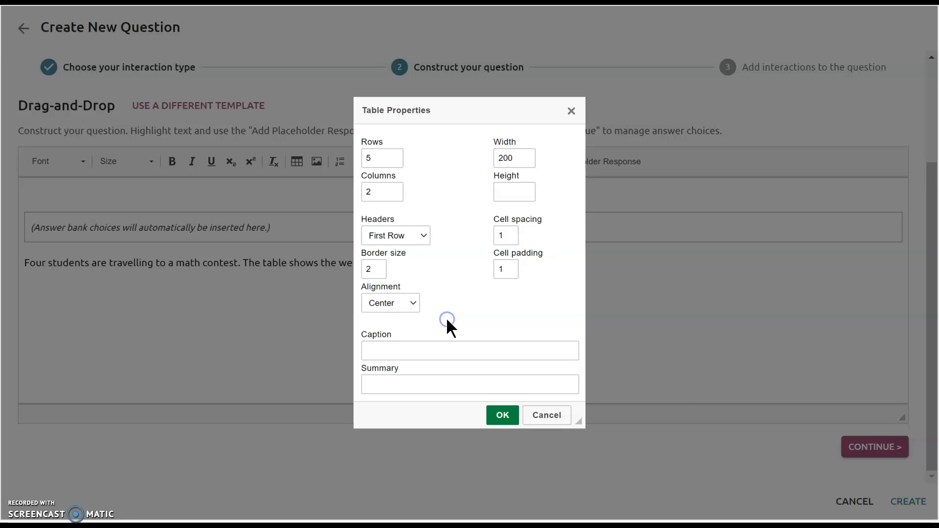
- Give the table the caption "Weights of Suitcases" and insert it
left_click(450, 350)
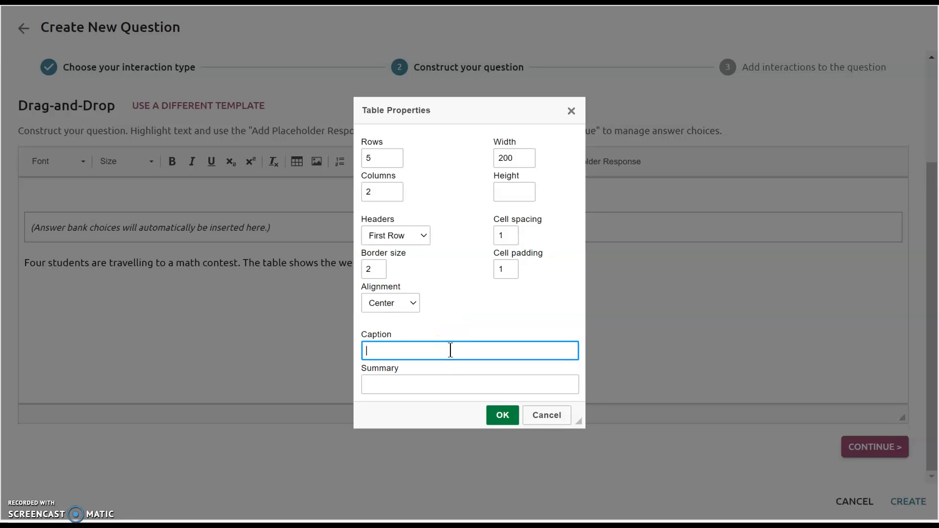
type("We")
key("BackSpace")
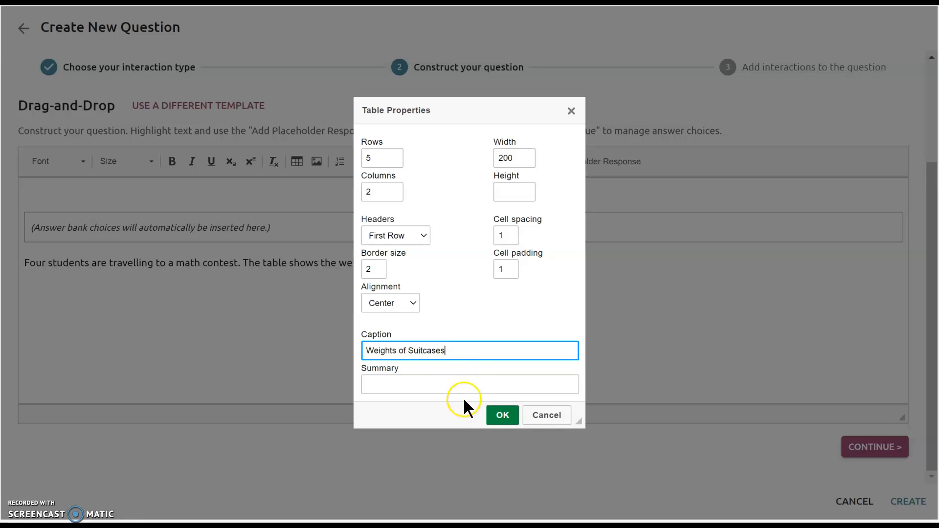
left_click(504, 416)
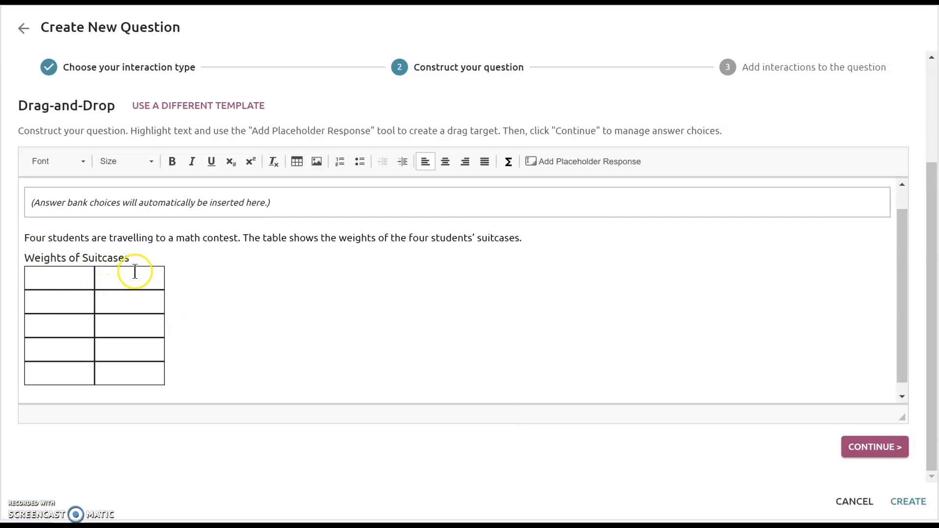
- Make the table caption bold and centered
left_click_drag(142, 258, 13, 255)
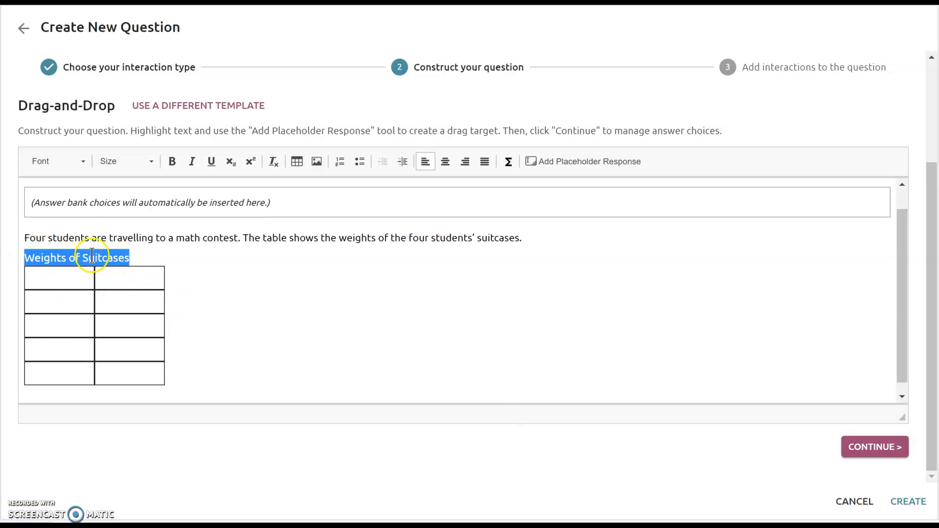
left_click(173, 161)
left_click(445, 162)
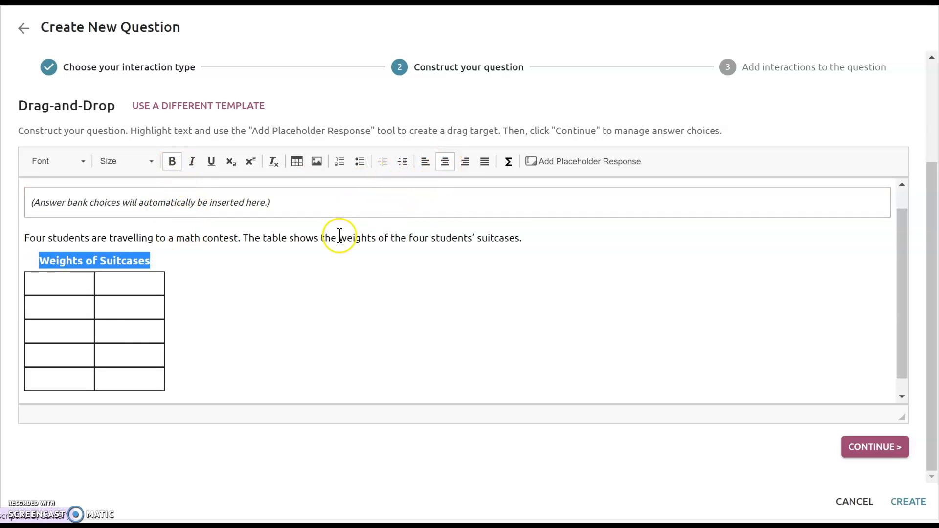
- Center the text alignment of all cells in the table
left_click(135, 376)
left_click(61, 373)
left_click(65, 354)
left_click(72, 326)
left_click(72, 304)
left_click(125, 291)
left_click(139, 322)
left_click(134, 362)
left_click_drag(125, 382, 66, 294)
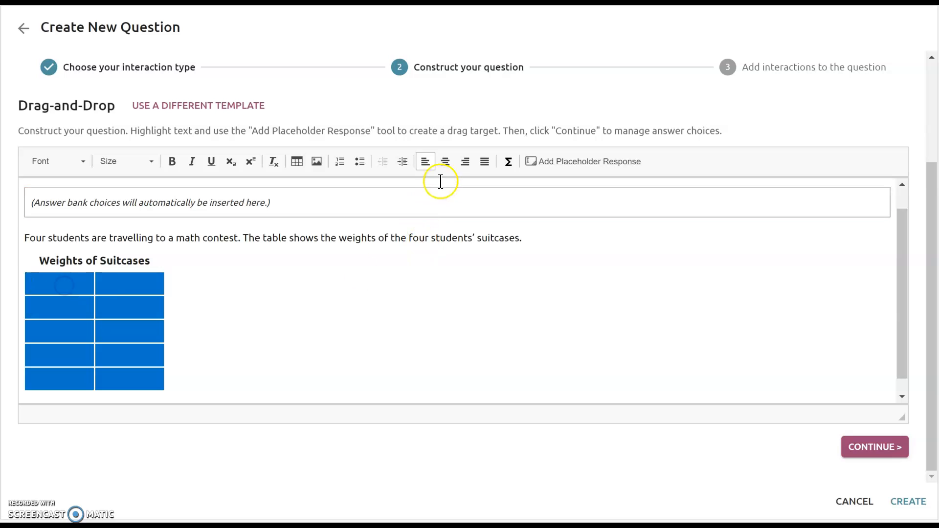
left_click(445, 162)
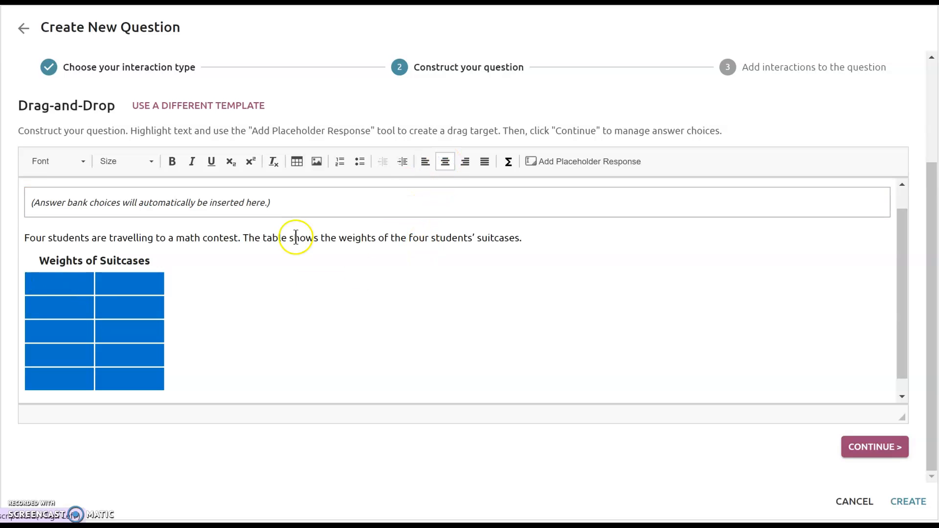
- Enter the column headers "Student" and "Weight (pounds)", with the unit on its own line, and make them bold
left_click(69, 289)
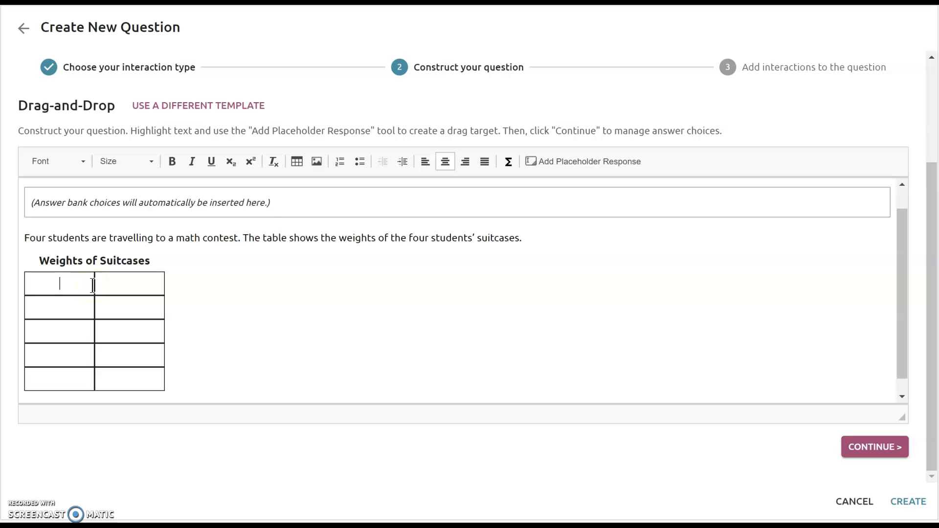
type("Student")
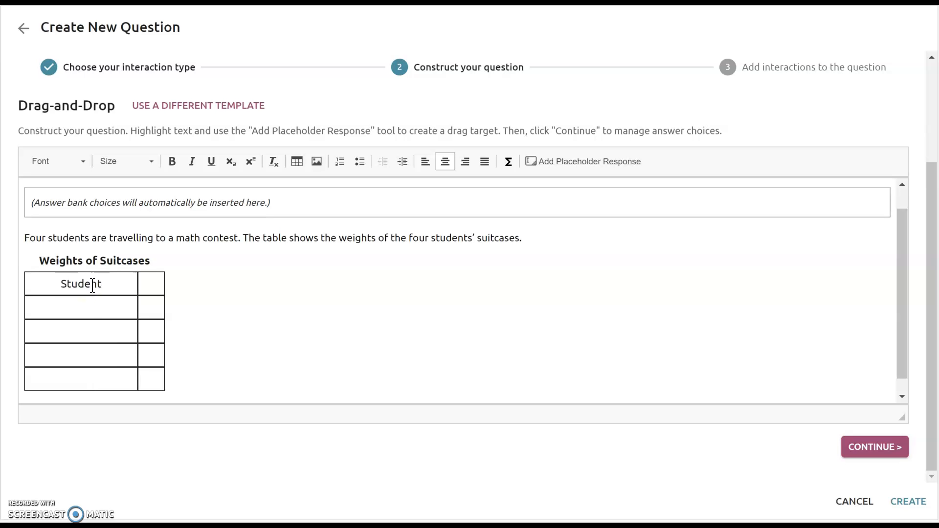
key("Tab")
type("Weight")
key("Return")
type("(pounds")
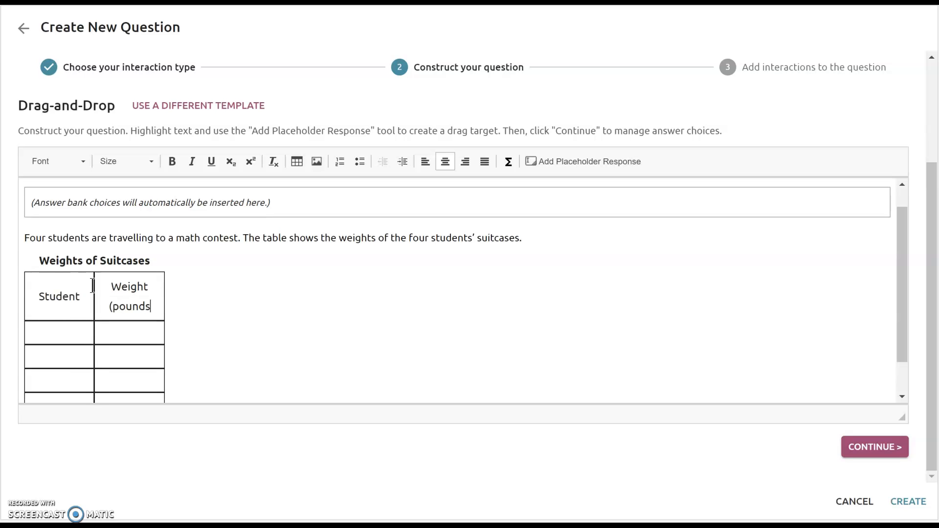
type(")")
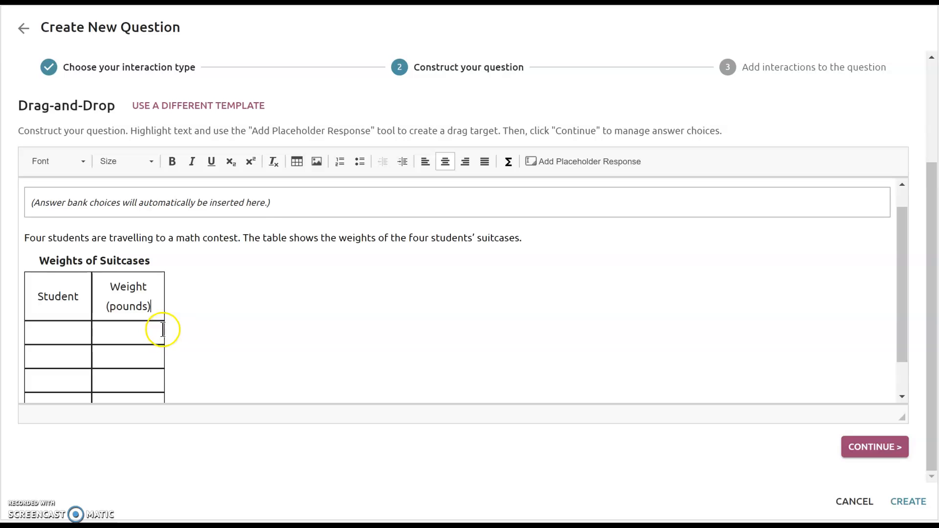
left_click_drag(151, 309, 50, 287)
left_click(172, 161)
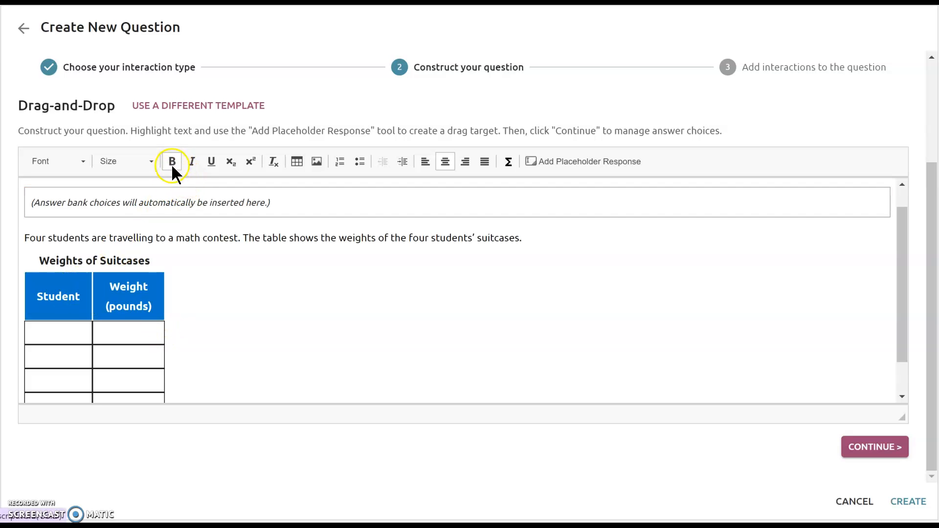
- Fill the first two data rows with the students' first names and the weights 21.605 and 24.8
scroll(146, 318, "down", 1)
left_click(72, 287)
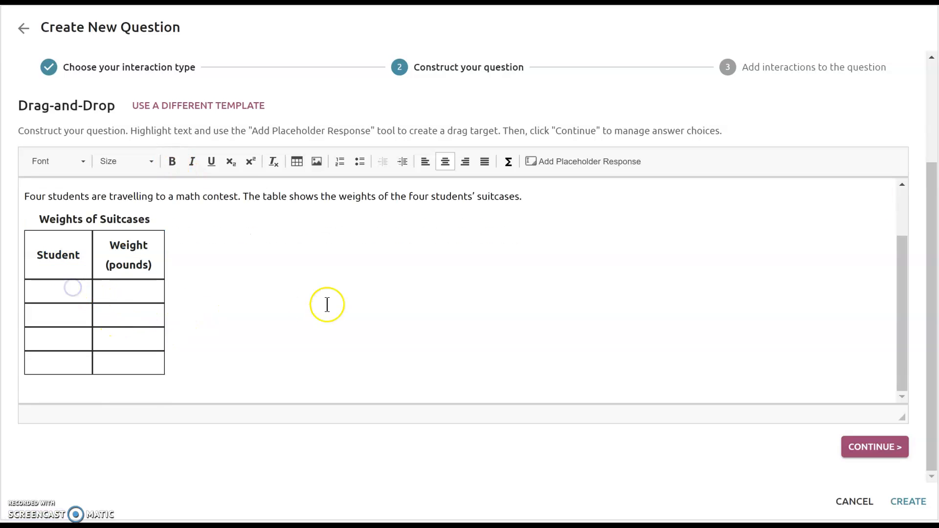
type("Juan")
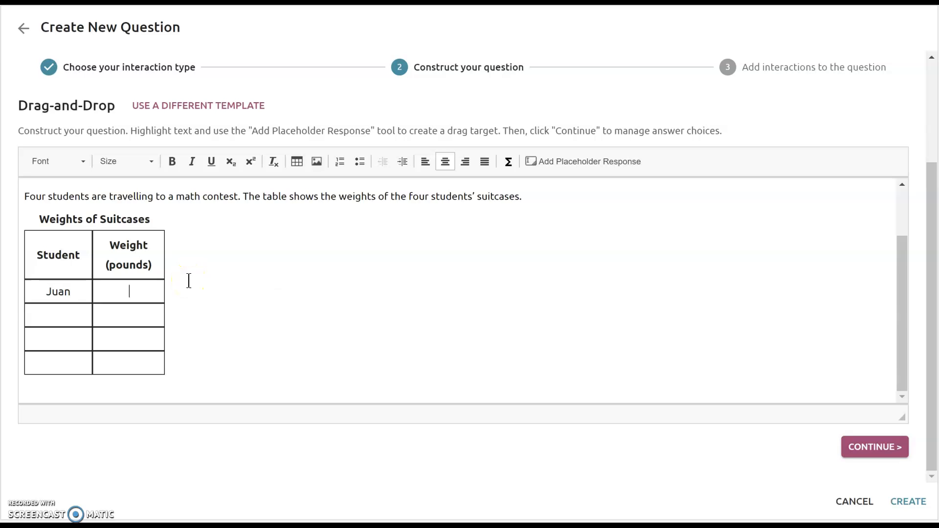
type("21.605")
type("Tiane")
type("24.8")
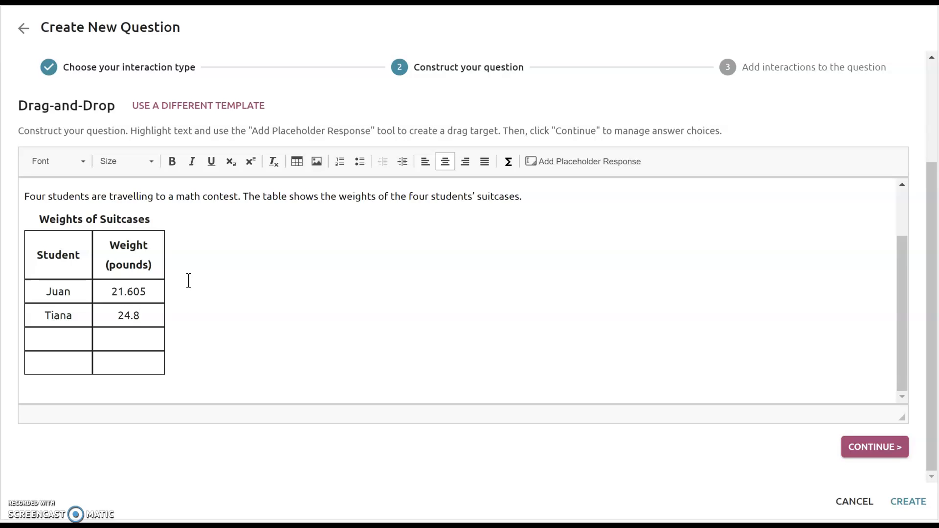
type("Kimbery")
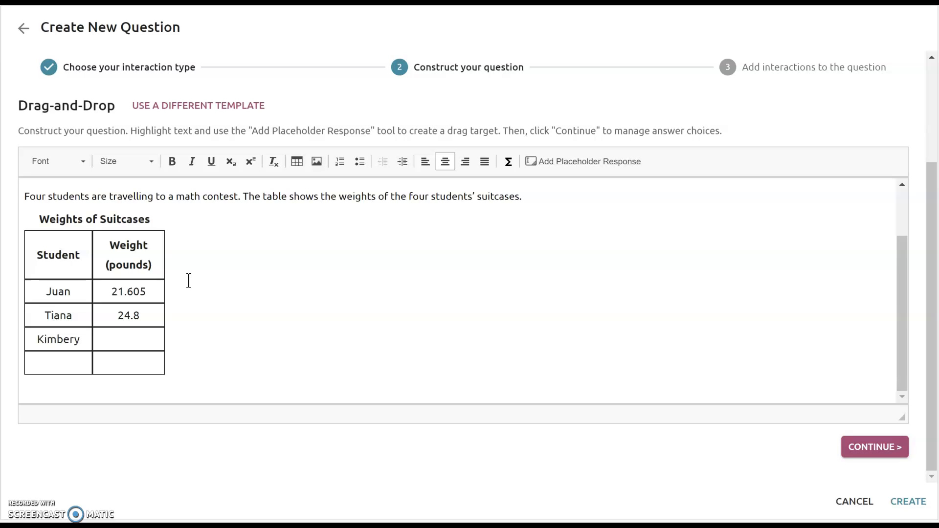
- Fill the last two data rows with the students' first names and the weights 21.48 and 24.75
key("BackSpace")
type("ly\t")
type("21.48 ")
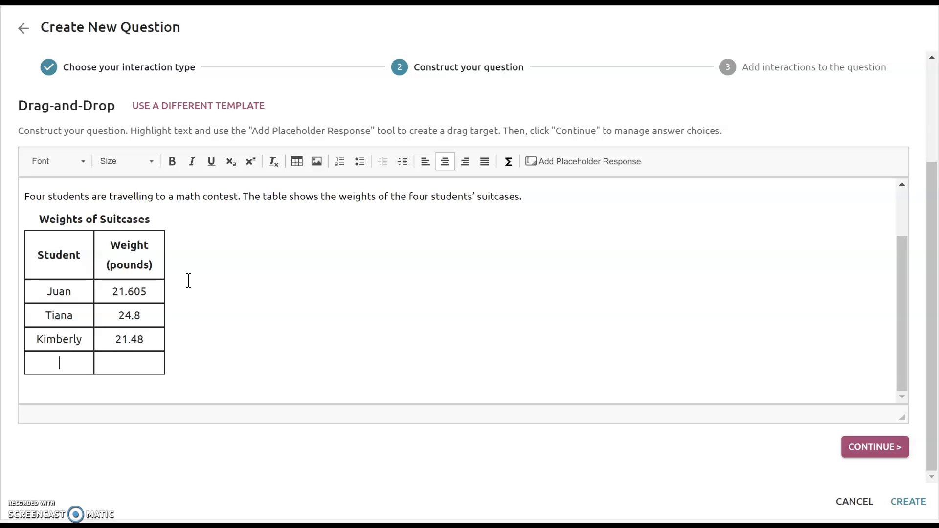
type("Emanual\t")
type("24")
type(".75")
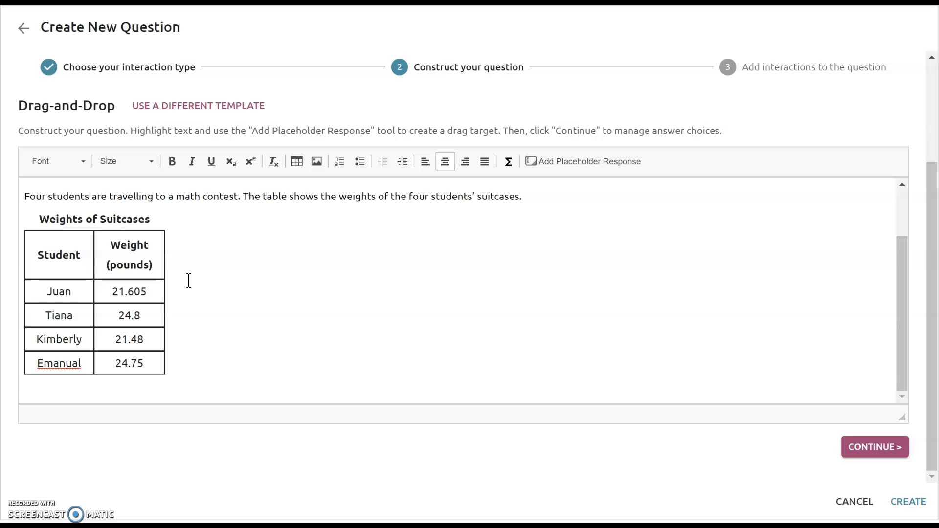
- Correct the spelling of the student's first name in the last row of the table
right_click(76, 365)
left_click(69, 363)
double_click(74, 363)
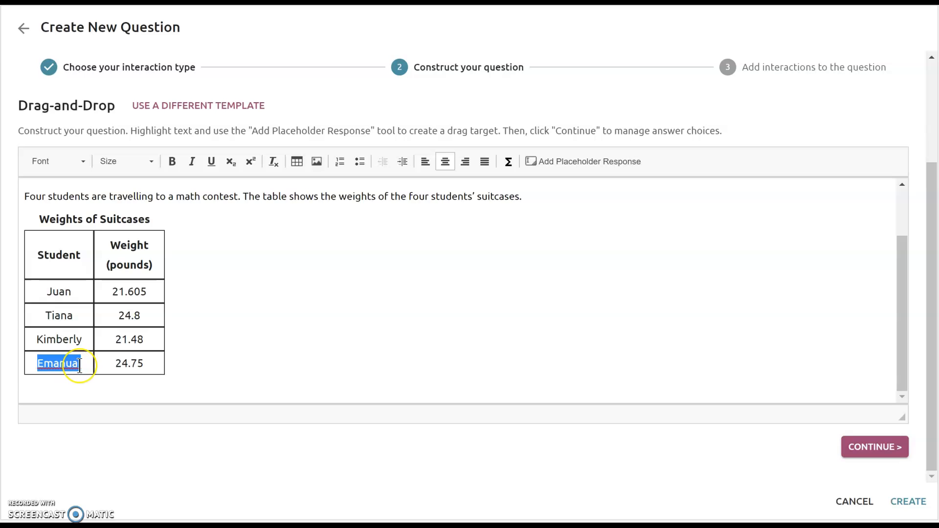
type("Emanuel")
left_click(279, 337)
- Add the question "What is the order of the weights of the suitcases in pounds from greatest to least?" below the table, followed by a new line
left_click(263, 383)
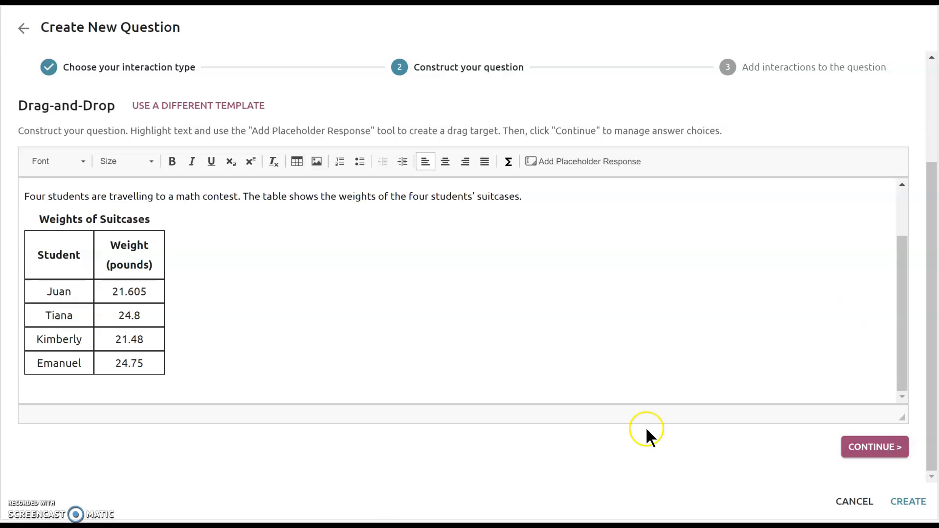
left_click(109, 383)
type("What is the order of the weights of the suitcases in pounds from greatest to least")
left_click(438, 363)
type("?")
key("Return")
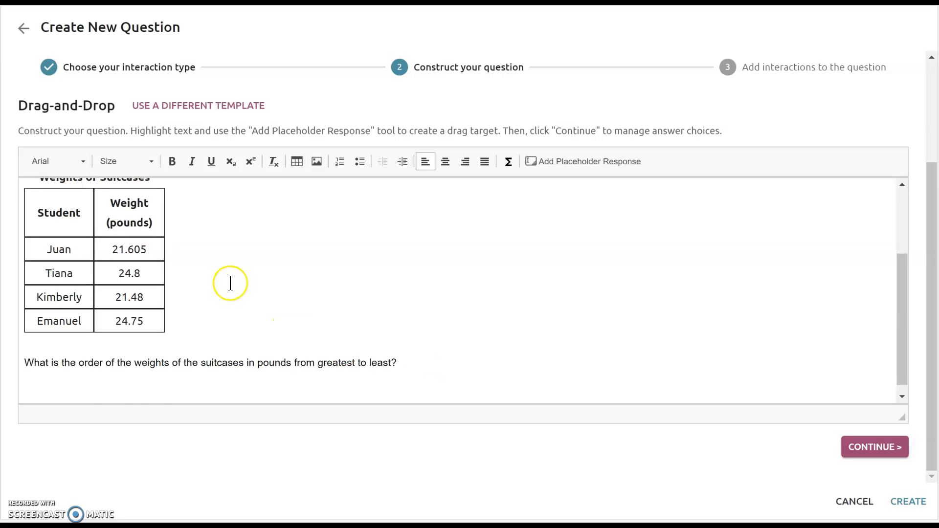
- Insert four placeholder responses side by side on the line below the question sentence
scroll(224, 285, "up", 3)
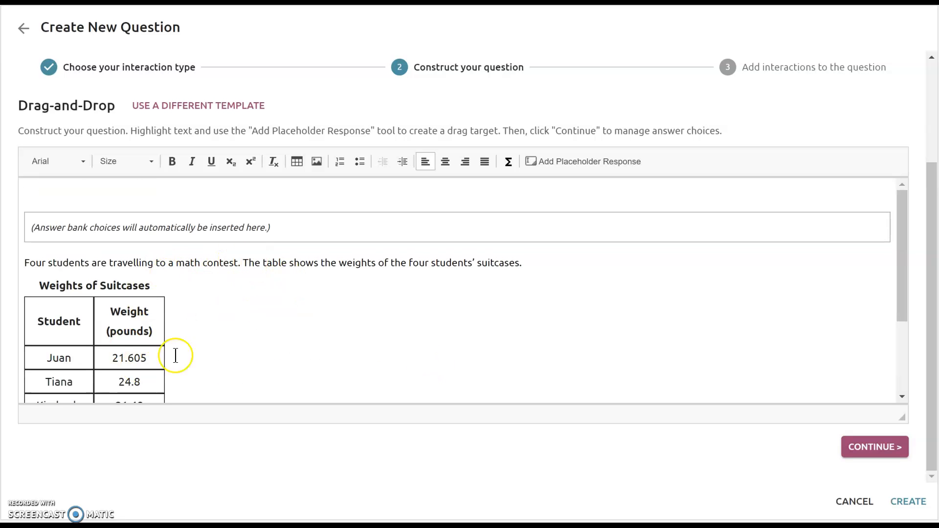
scroll(175, 333, "down", 3)
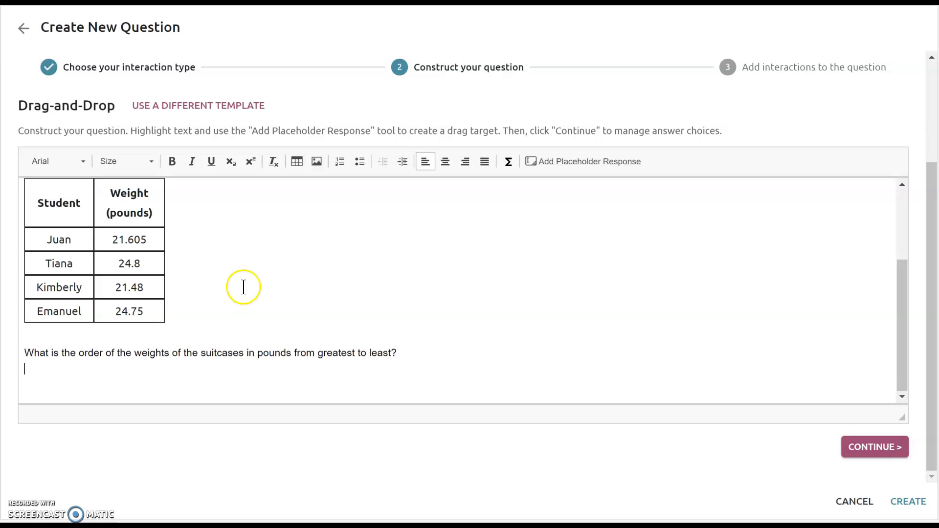
left_click(586, 162)
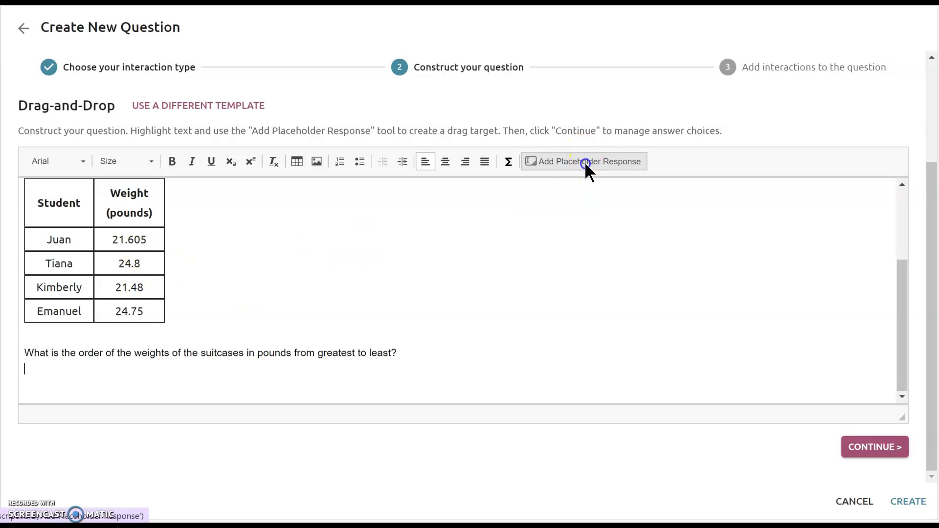
left_click(585, 162)
left_click(585, 162)
left_click(585, 163)
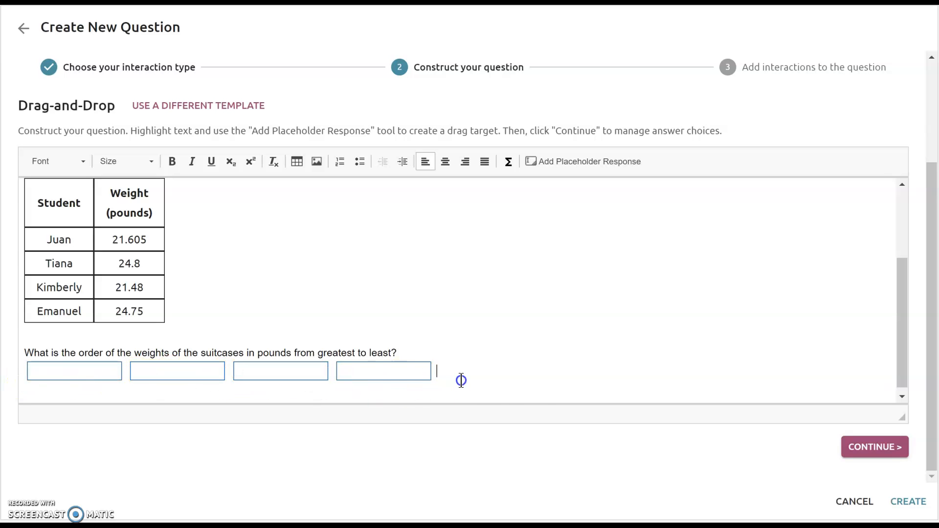
- Add a "Greatest" to "Least" dashed arrow line beneath the response boxes and lengthen the arrow with extra dashes
key("Return")
left_click(113, 391)
key("ctrl+v")
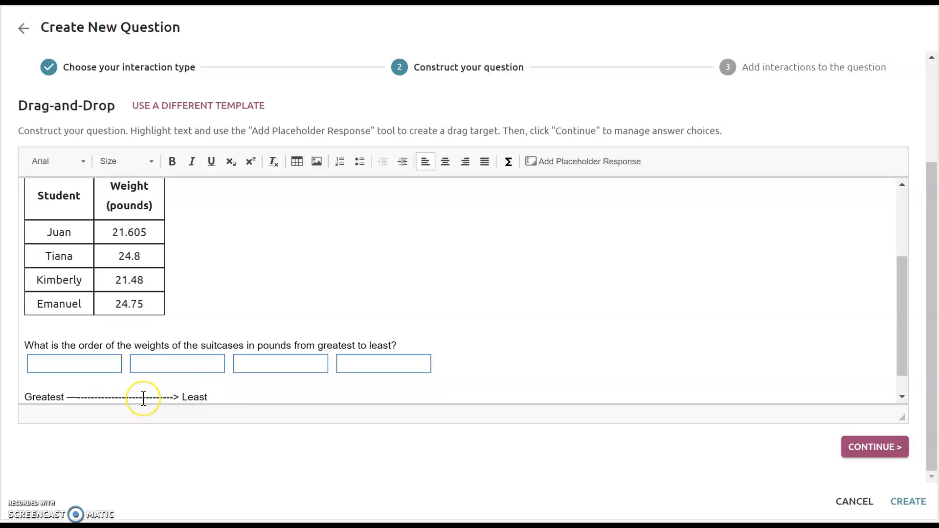
type("-")
type("----------------------------")
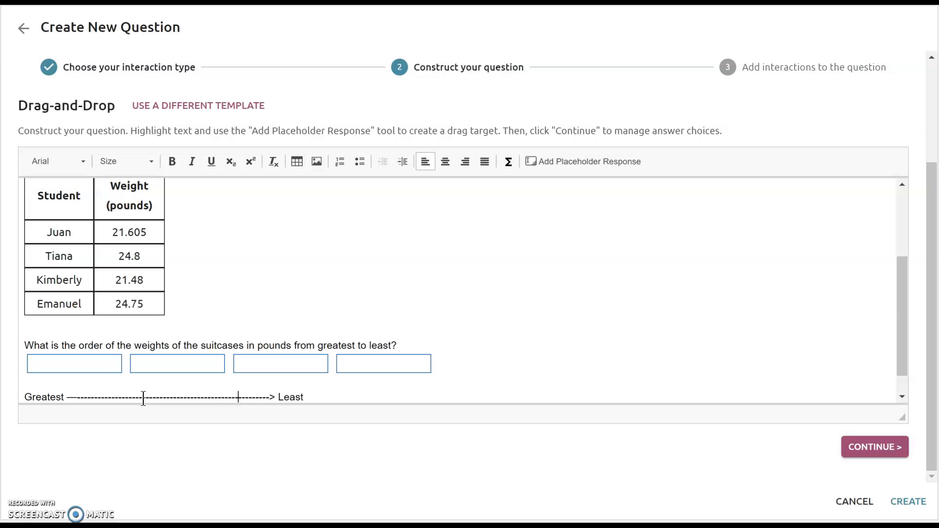
- Reset the font of the "Greatest" to "Least" arrow line to the default
left_click_drag(321, 392, 22, 373)
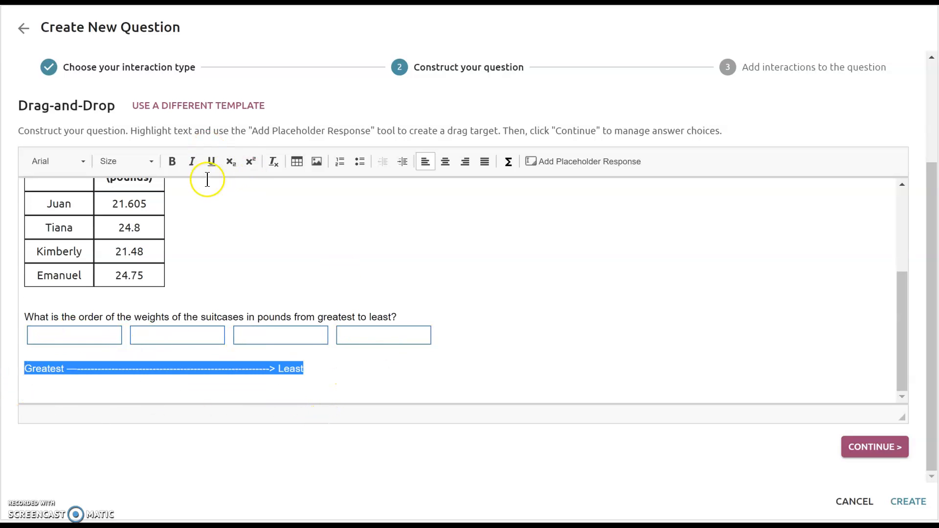
left_click(67, 162)
left_click(67, 199)
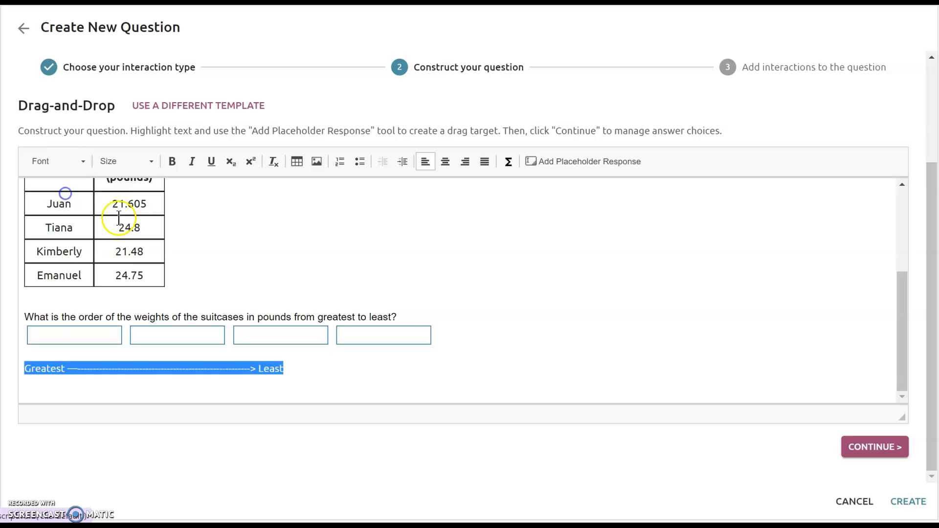
left_click(357, 297)
- Insert a blank line between the question sentence and the response boxes, and extend the arrow with more dashes
left_click(412, 319)
key("Return")
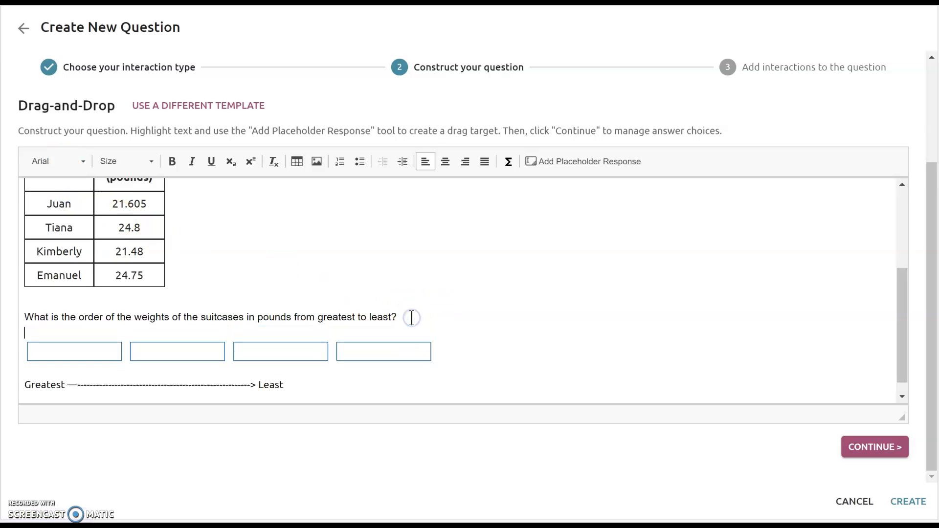
left_click(155, 386)
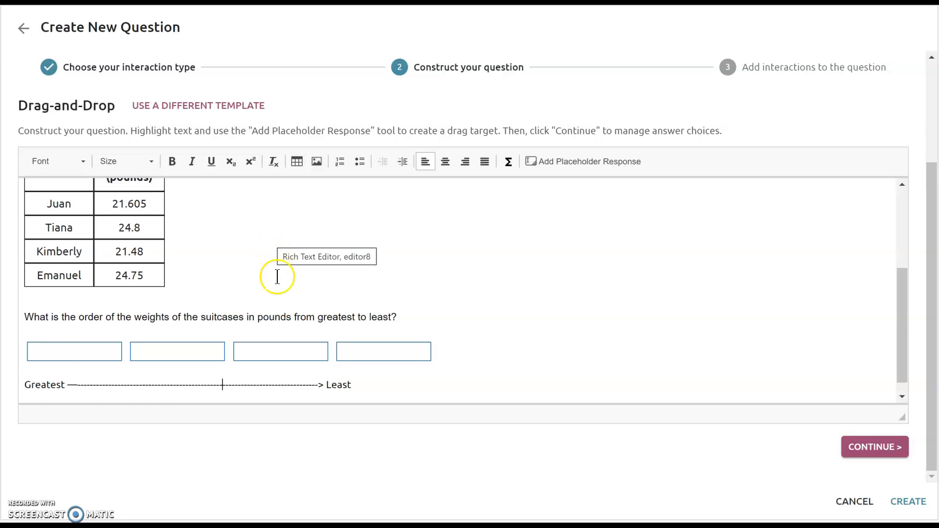
- Reset the font of the question sentence about the order of the suitcase weights to the default
scroll(274, 274, "up", 3)
scroll(270, 305, "down", 3)
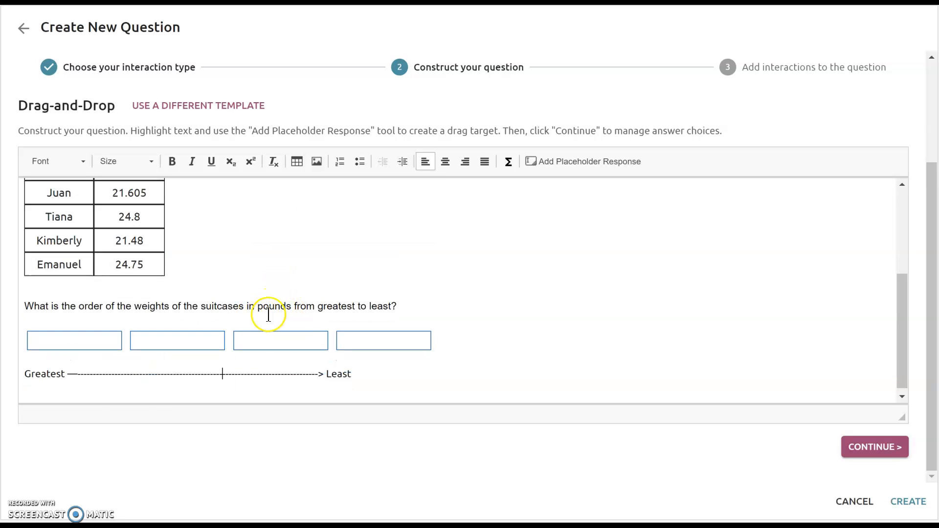
left_click_drag(901, 352, 891, 320)
left_click_drag(424, 372, 25, 369)
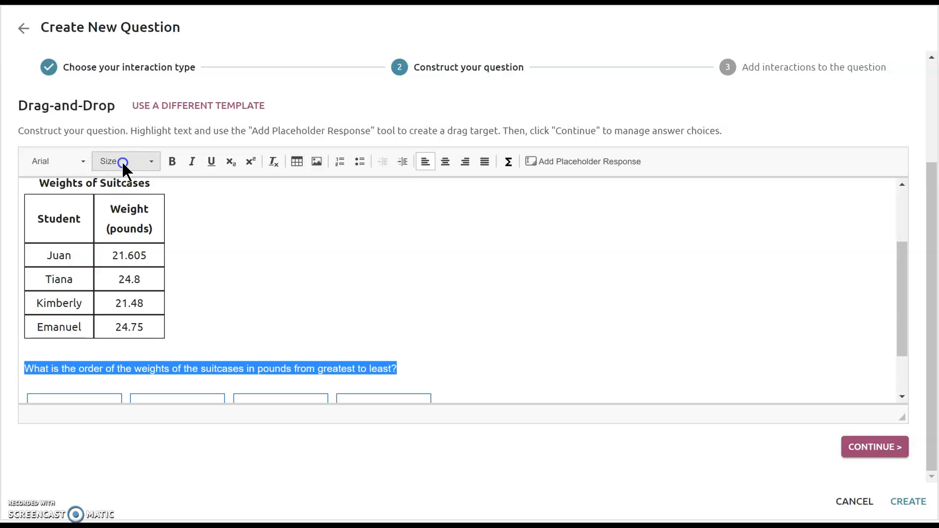
left_click(79, 163)
left_click(65, 197)
left_click(471, 329)
left_click(835, 335)
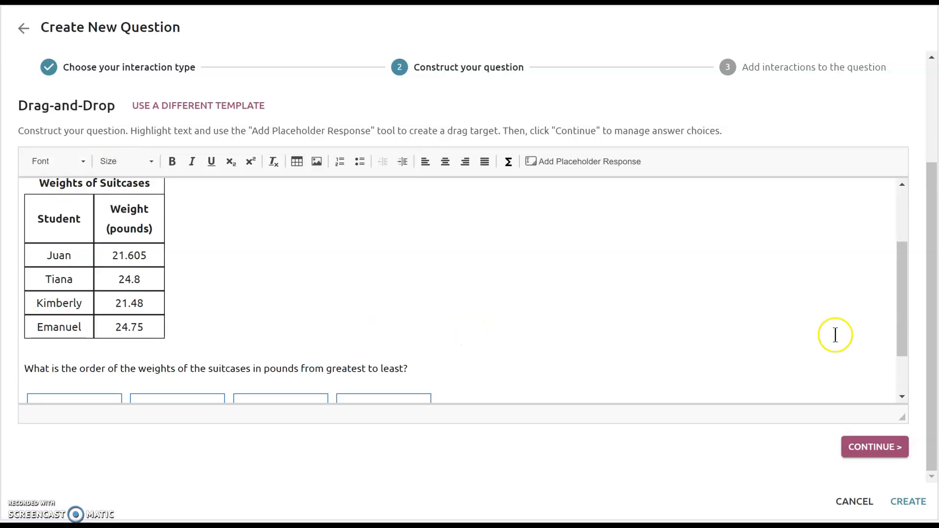
- Examine the scoring methods available for the question, including Point per Task and Partial Credit (0-1-2)
left_click_drag(932, 352, 934, 252)
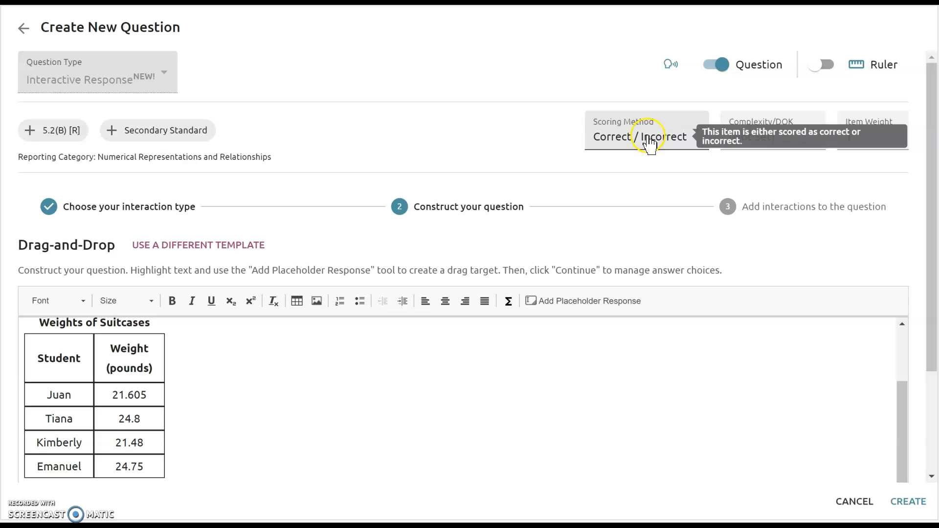
scroll(608, 362, "down", 3)
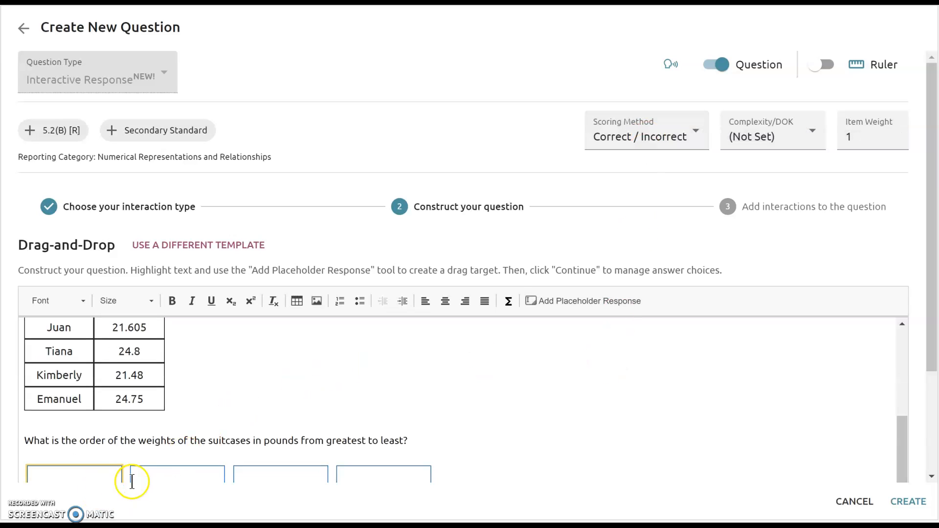
left_click(668, 143)
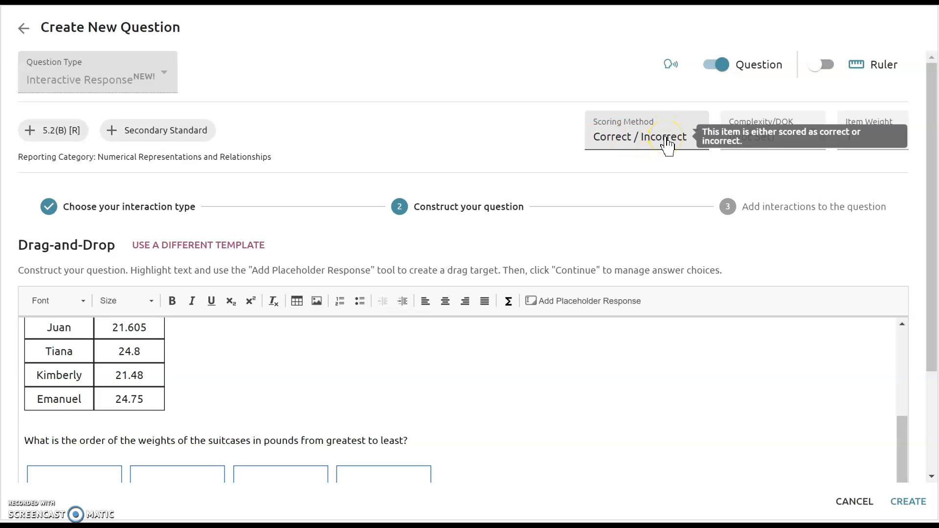
left_click(665, 137)
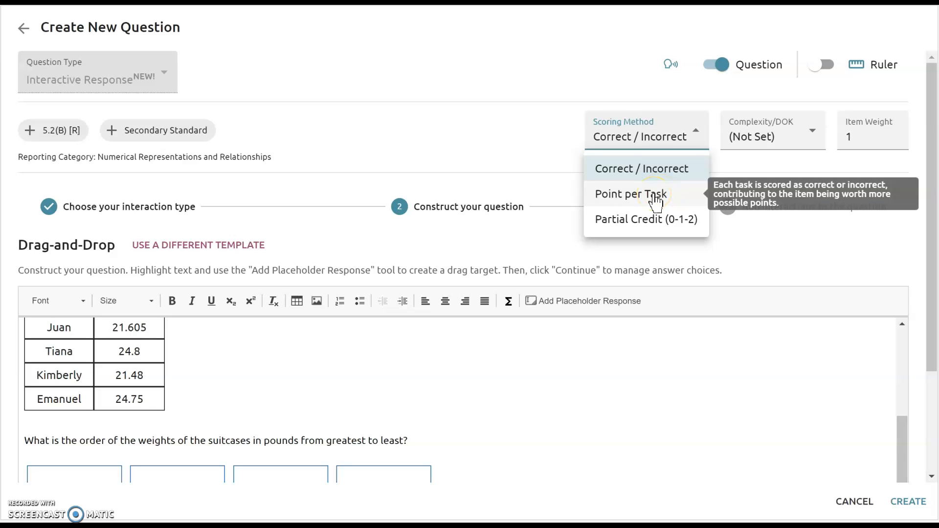
left_click(655, 221)
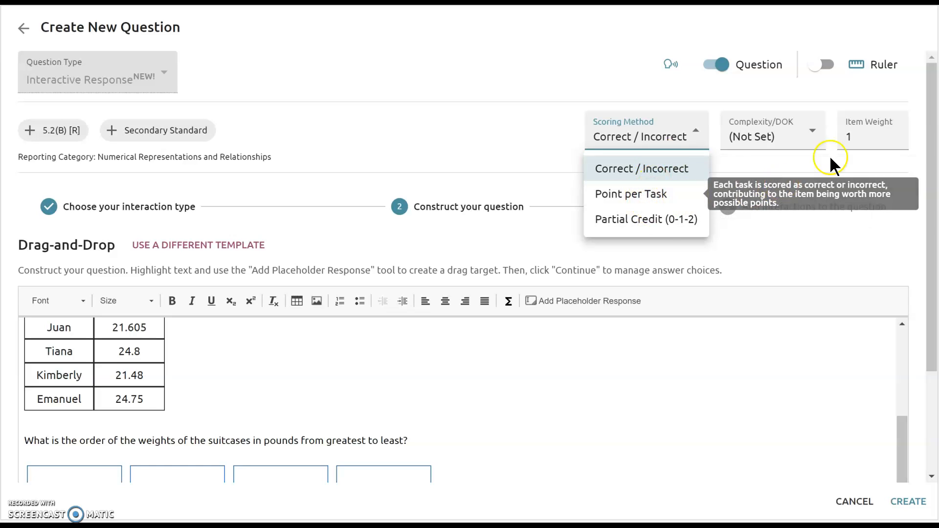
left_click(775, 232)
left_click_drag(930, 192, 800, 176)
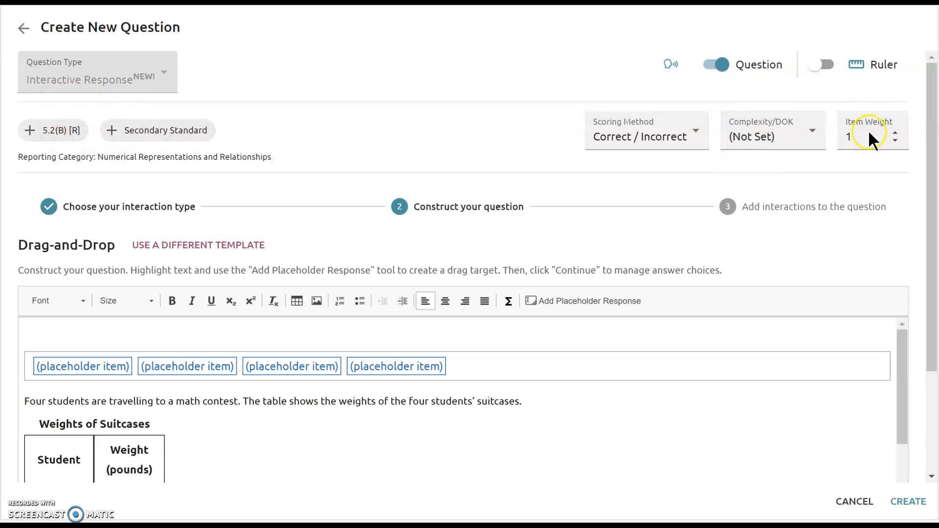
- Continue to the stage for adding interactions and set the first blank's correct answer to 24.8
left_click_drag(932, 230, 933, 386)
left_click(868, 449)
left_click_drag(933, 164, 932, 310)
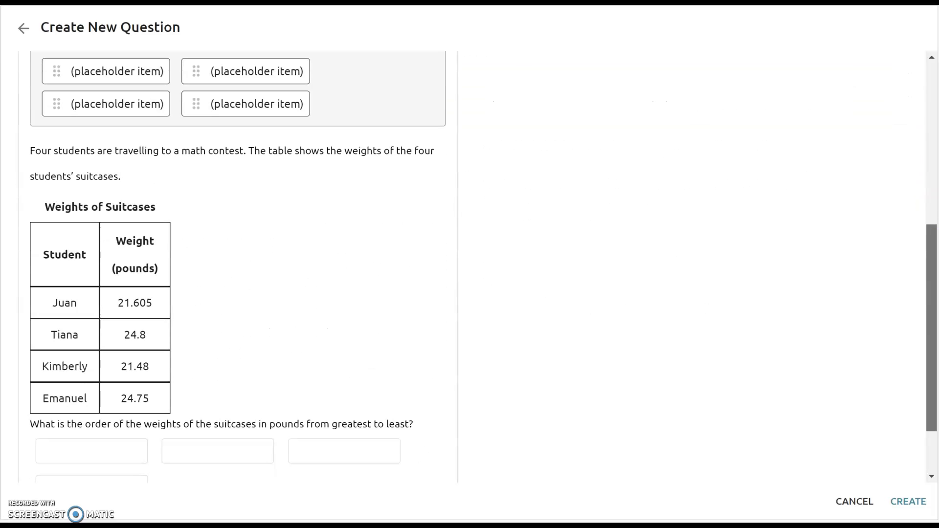
left_click(110, 454)
left_click_drag(603, 271, 460, 264)
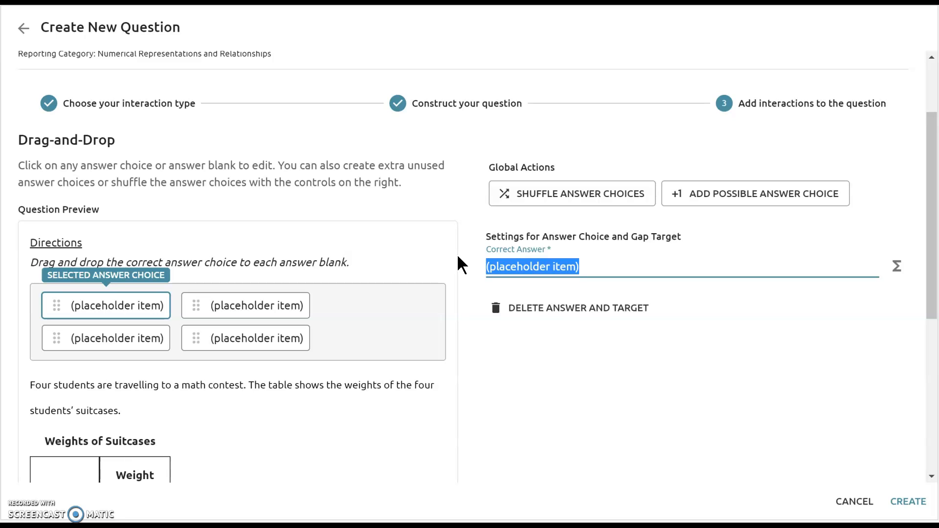
key("BackSpace")
type("24.8")
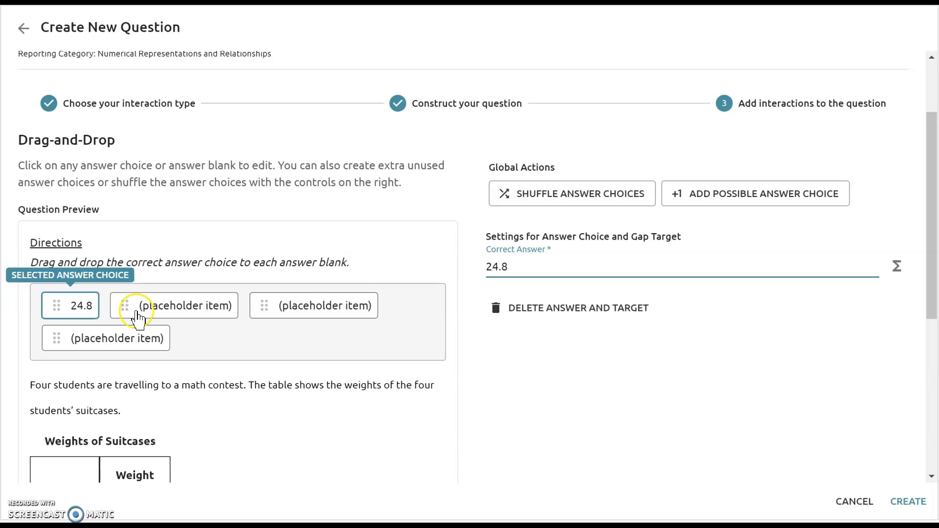
- Set the correct answer of the second answer choice to 24.75
left_click(153, 315)
left_click_drag(582, 268, 467, 289)
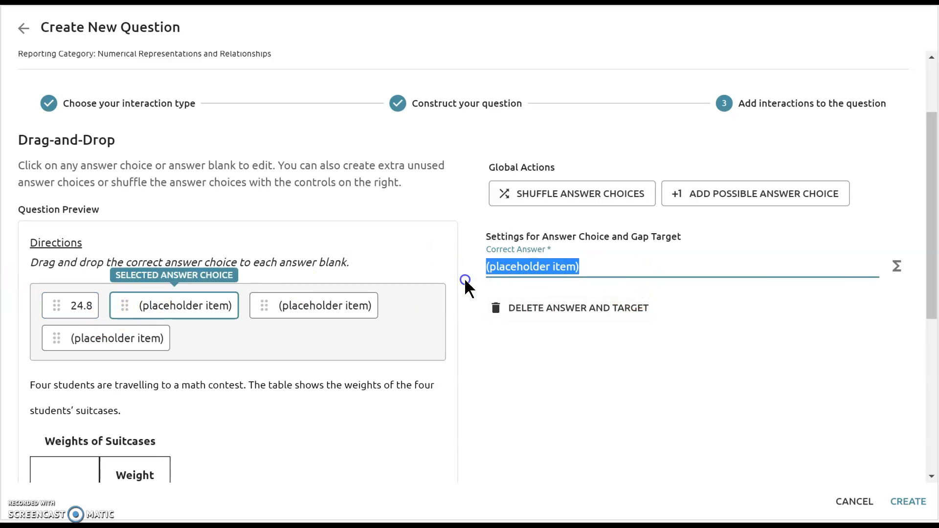
type("24.75")
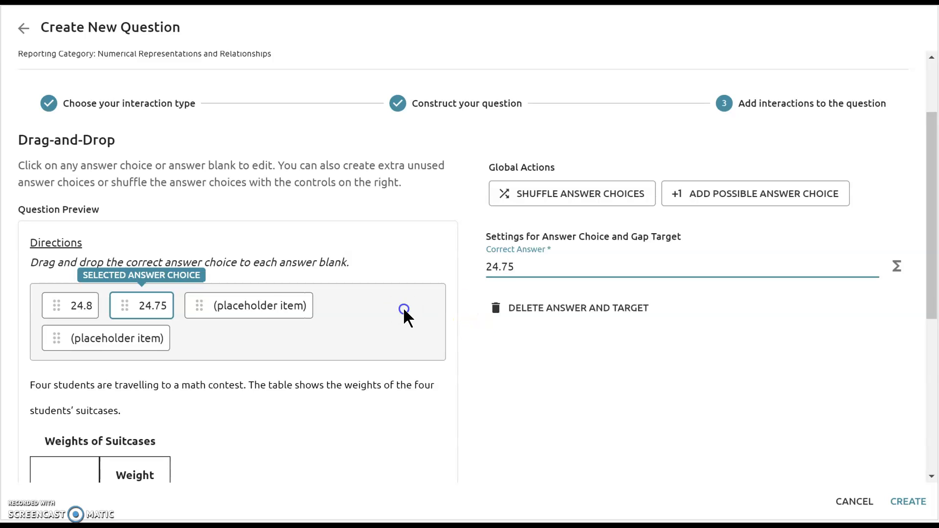
- Set the correct answer of the third answer choice to 21.605
left_click(273, 304)
left_click_drag(593, 264, 492, 270)
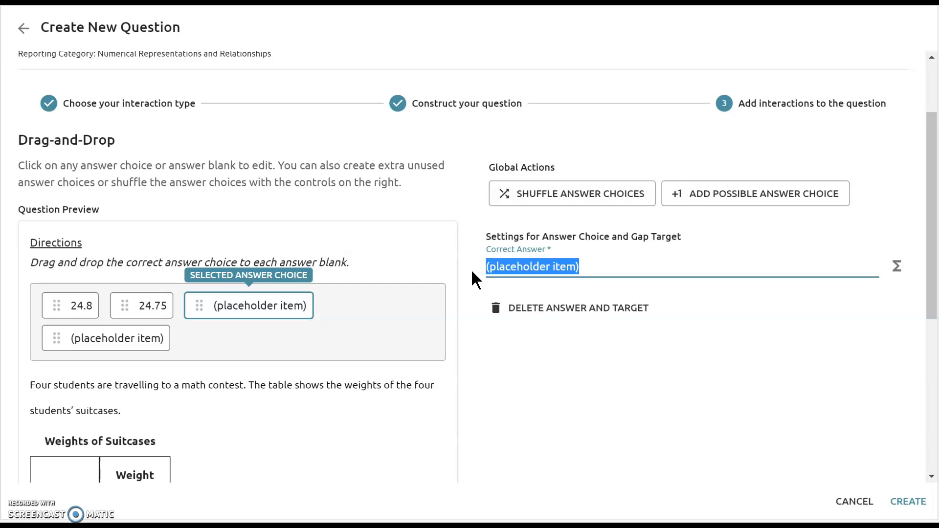
type("21")
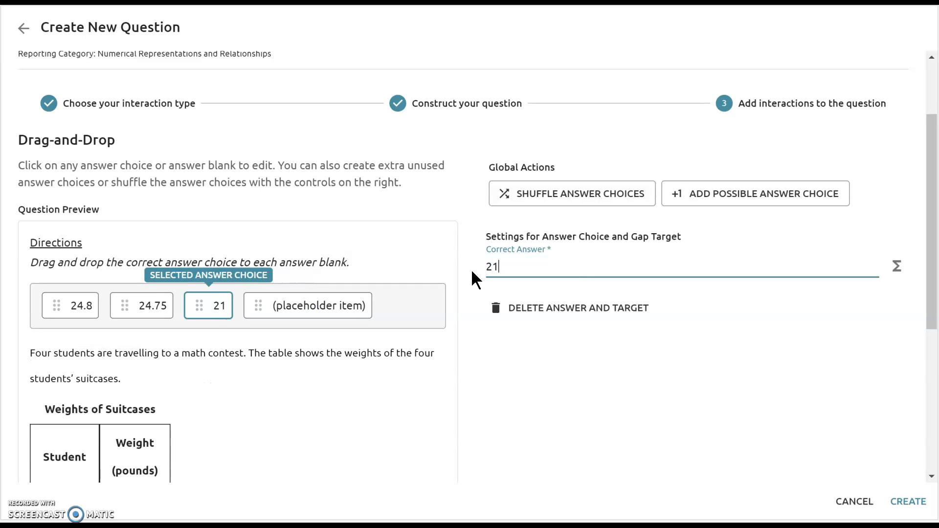
type(".605")
key("Tab")
key("Tab")
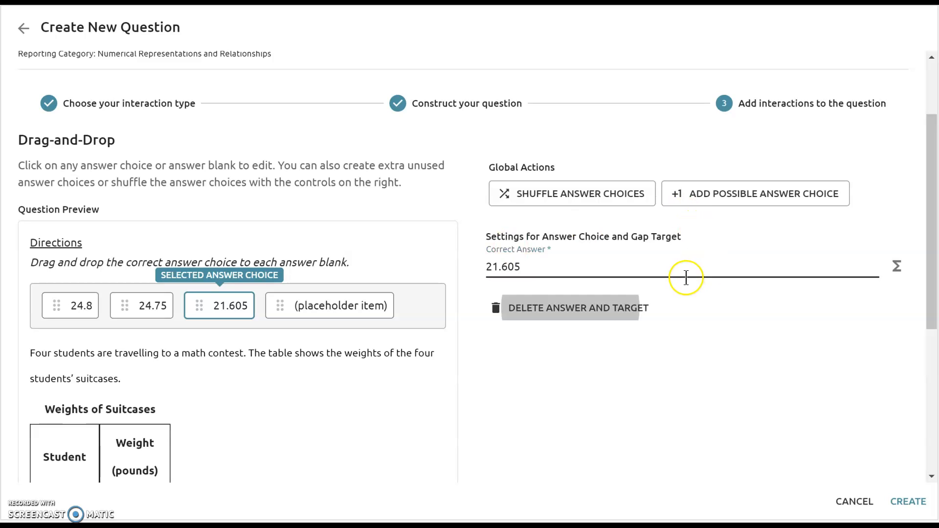
- Check the target blank of the fourth answer choice and set its correct answer to 21.48
left_click(309, 316)
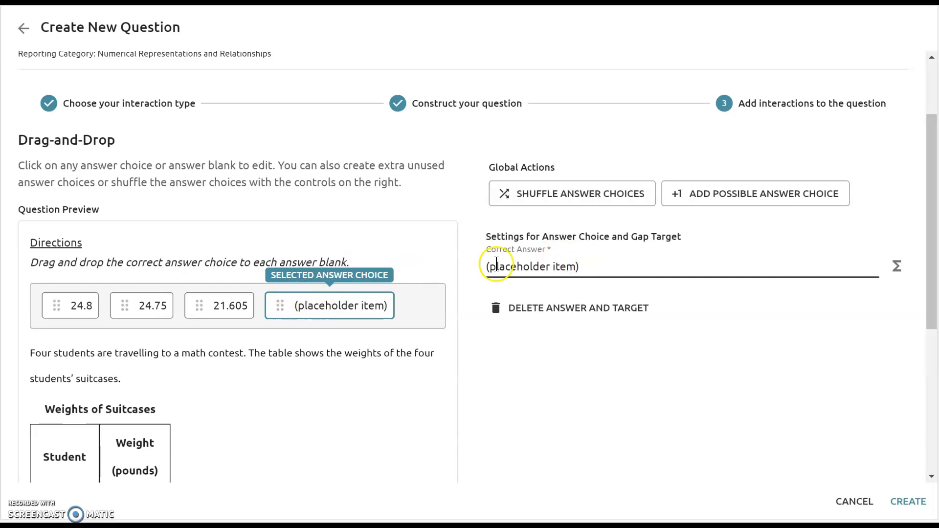
scroll(331, 328, "down", 3)
scroll(331, 328, "down", 4)
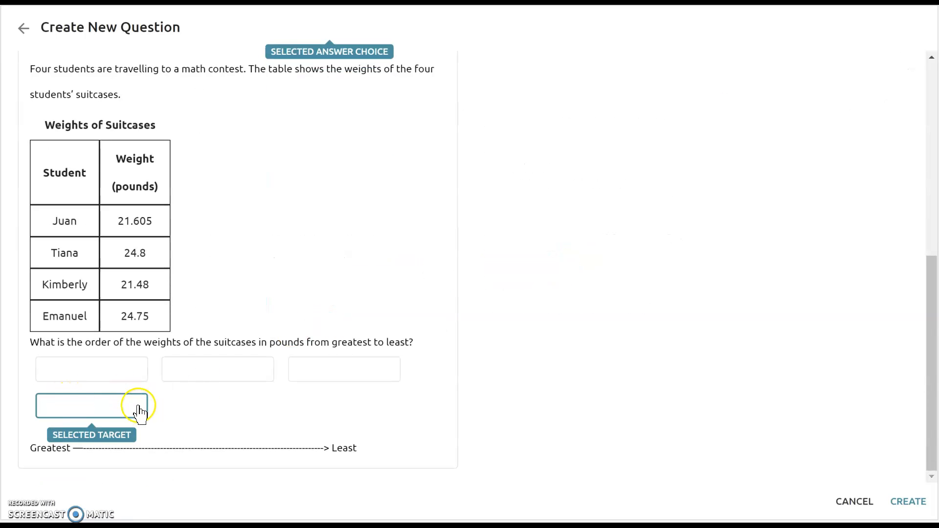
scroll(405, 346, "up", 8)
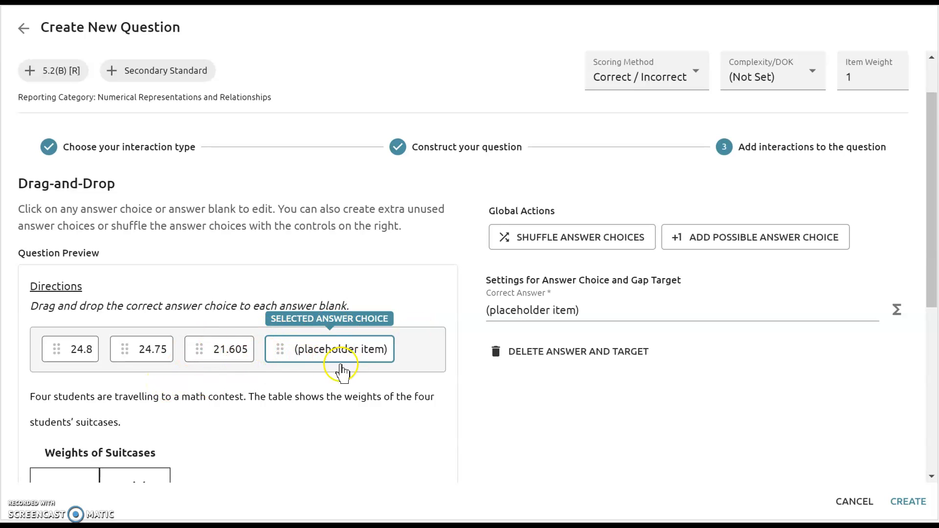
left_click_drag(595, 312, 467, 324)
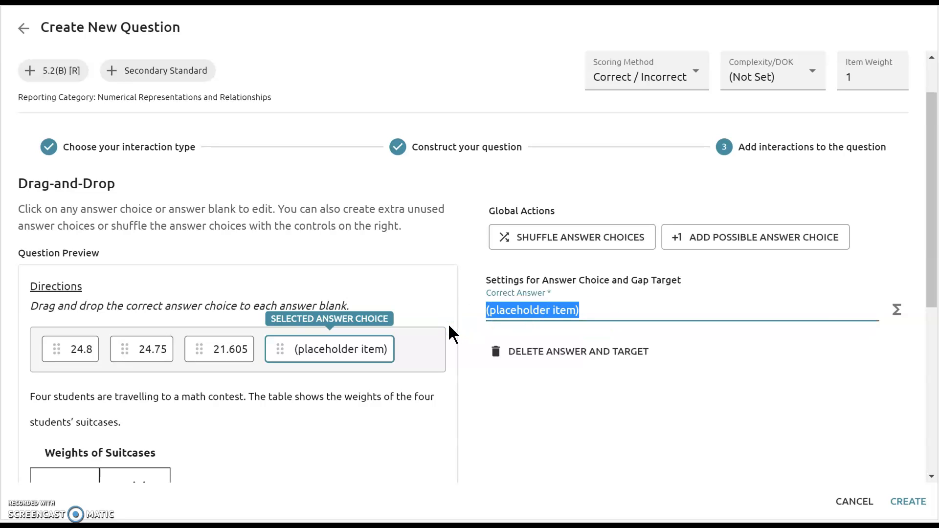
type("21.48")
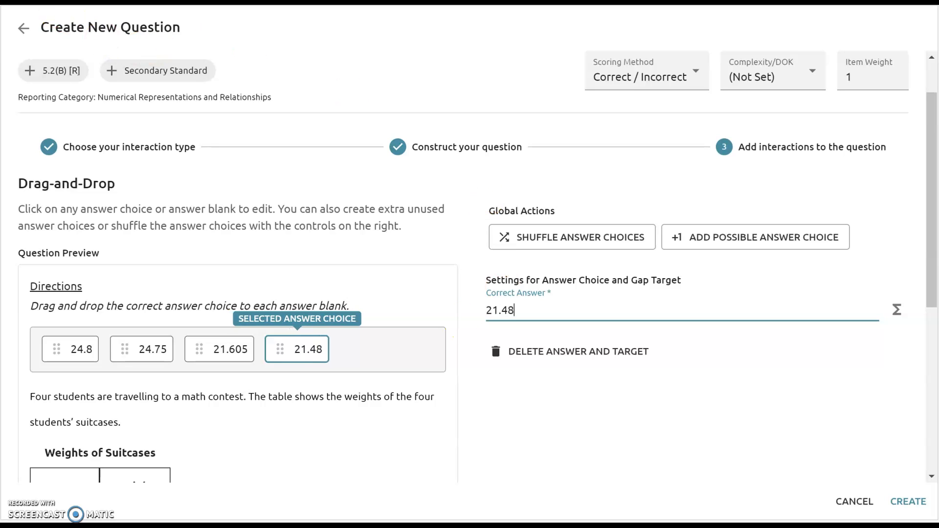
- Shuffle the answer choices twice so they no longer follow the greatest-to-least order
scroll(437, 220, "down", 5)
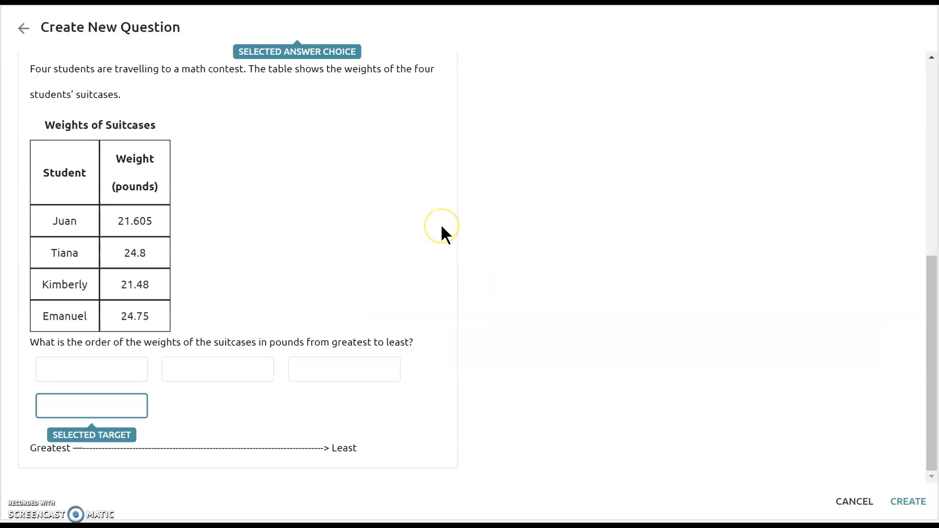
scroll(441, 227, "up", 5)
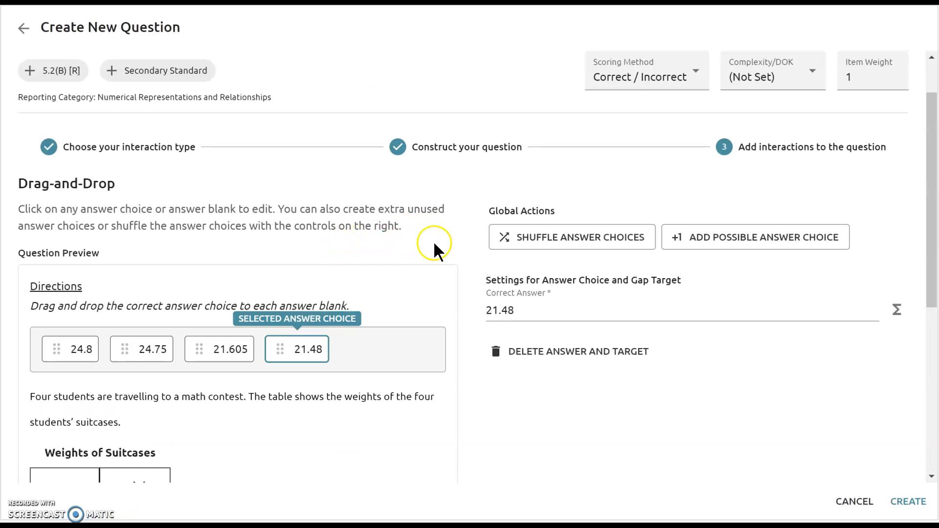
scroll(433, 241, "down", 5)
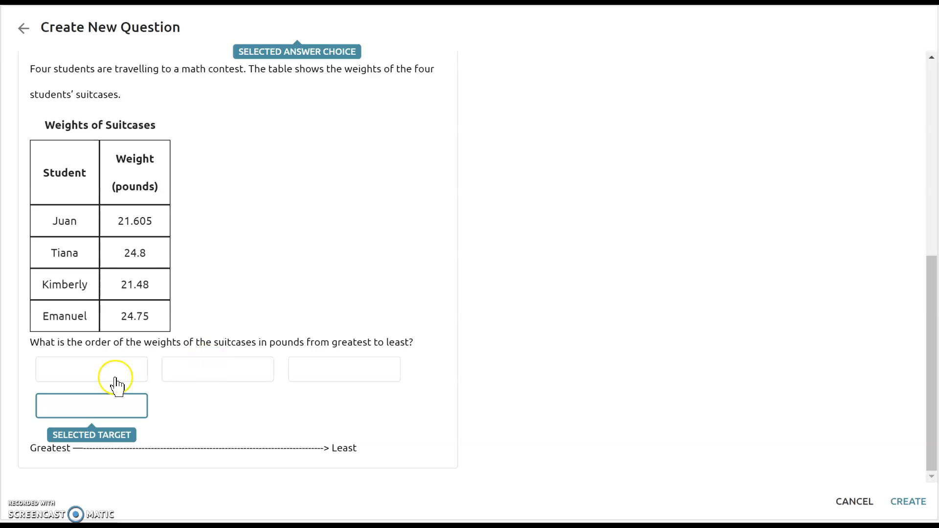
scroll(399, 295, "up", 5)
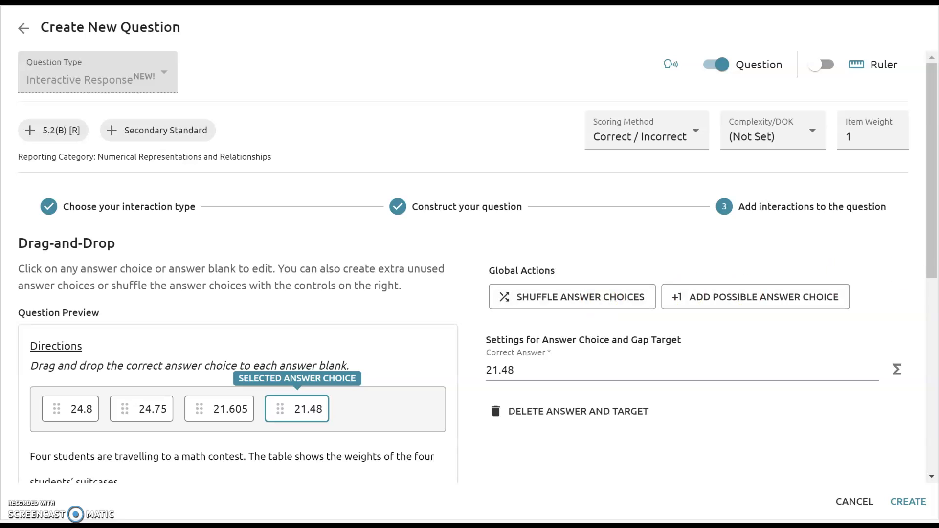
scroll(931, 251, "down", 2)
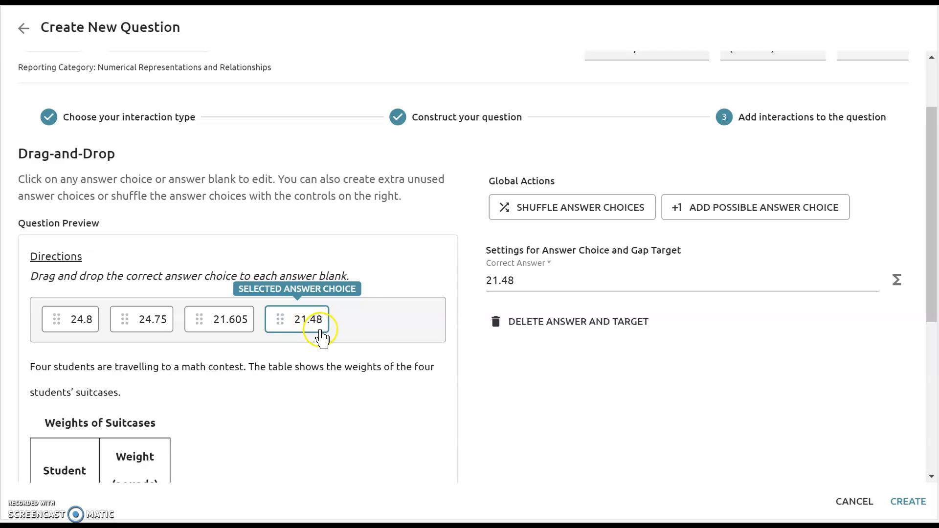
left_click(553, 207)
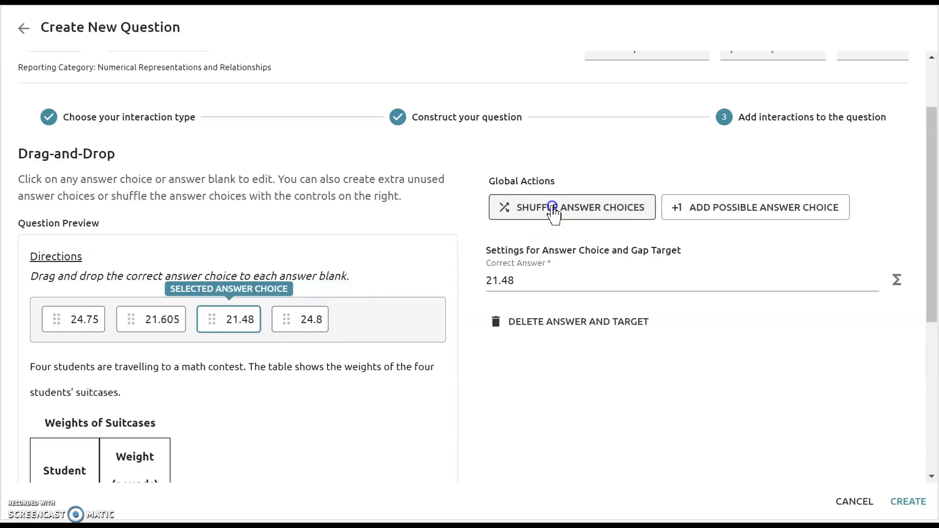
left_click(552, 208)
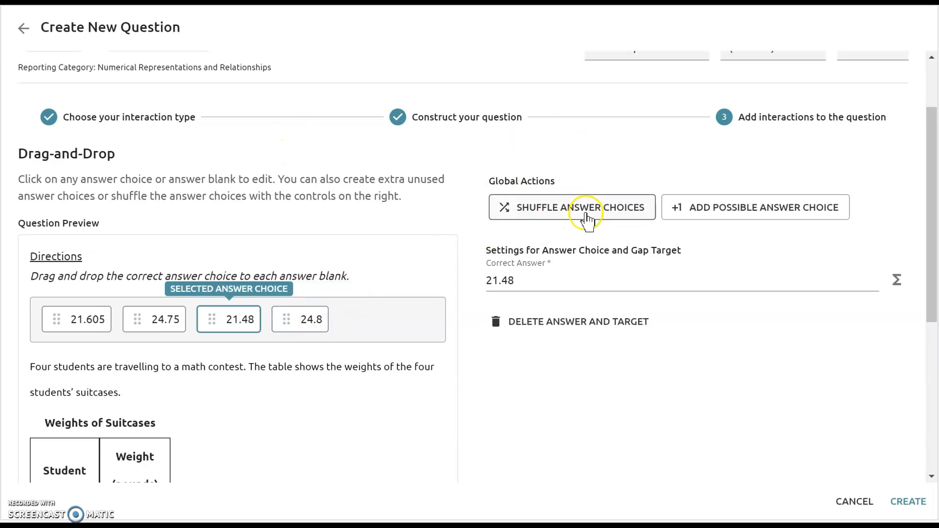
- Check the question preview with the shuffled choices and create the drag-and-drop question
scroll(413, 267, "down", 3)
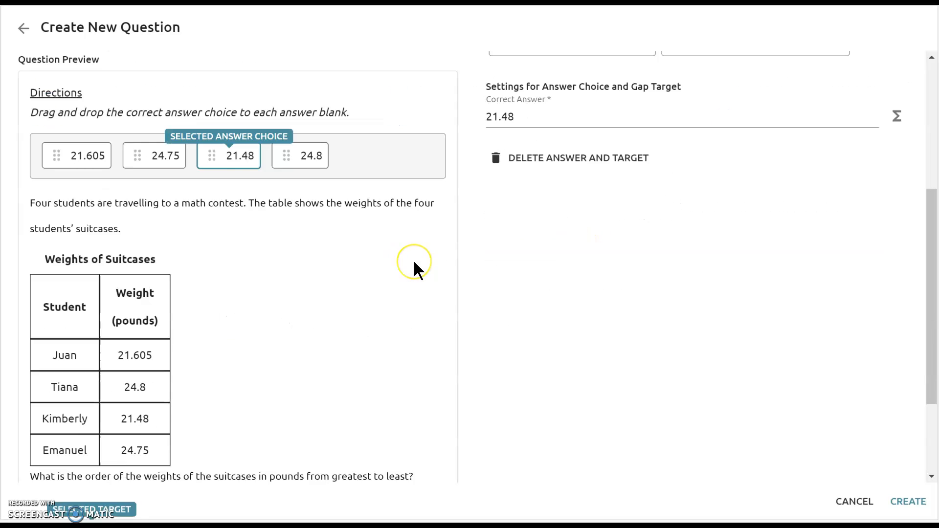
scroll(414, 269, "up", 3)
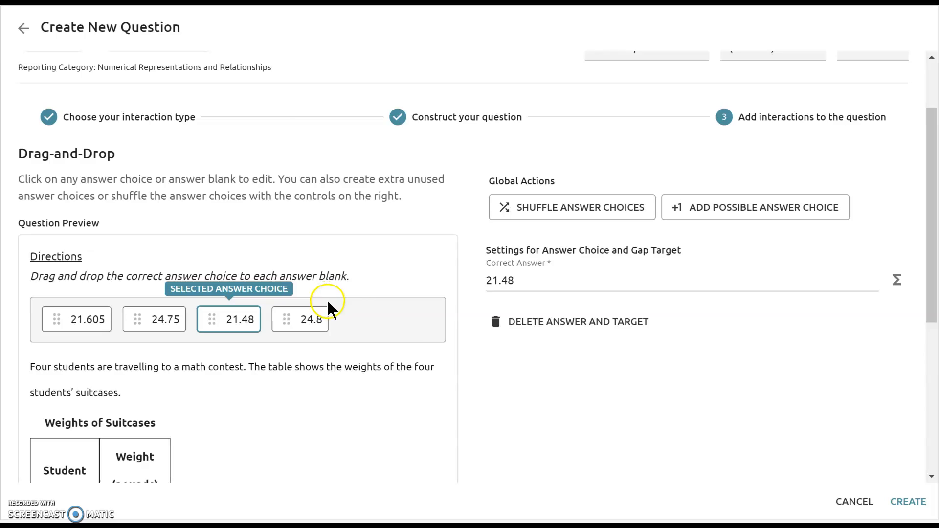
scroll(411, 323, "down", 2)
scroll(411, 322, "down", 2)
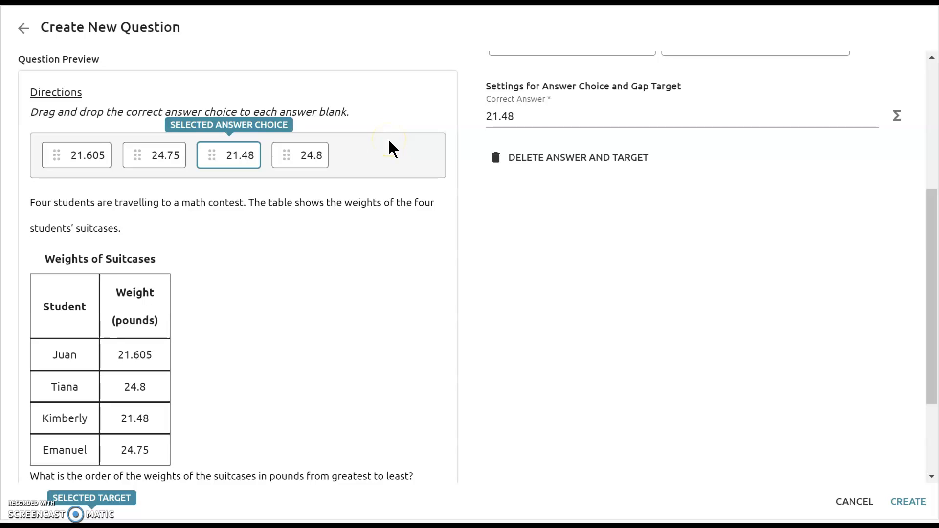
left_click(548, 233)
scroll(623, 283, "up", 5)
left_click_drag(929, 244, 930, 472)
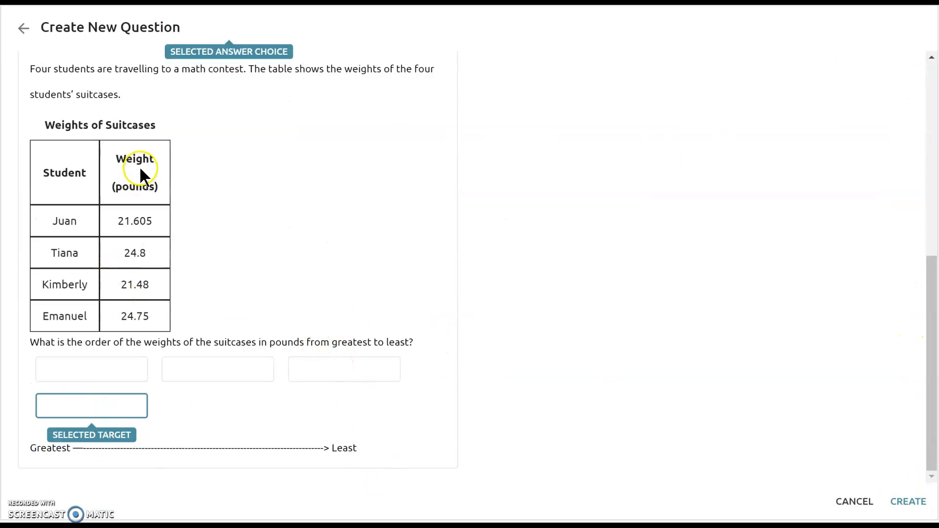
left_click(909, 502)
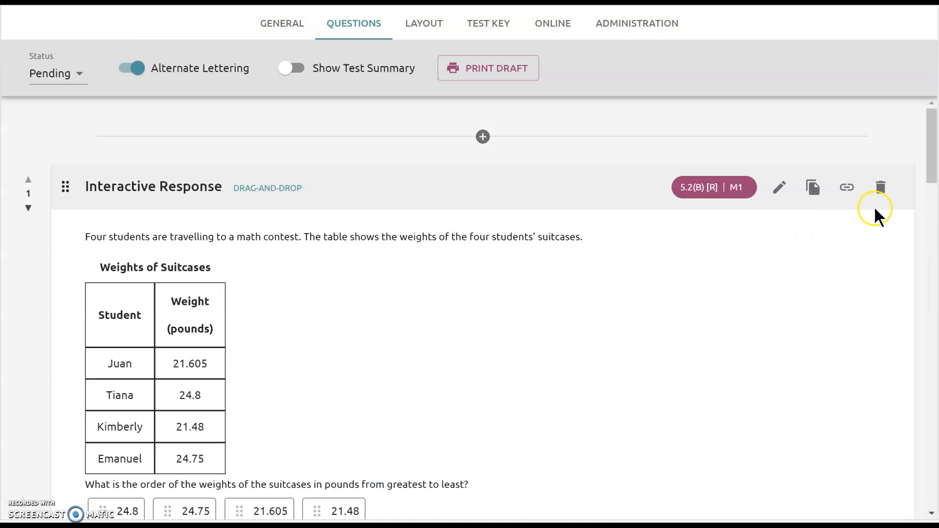
- Preview question 1 as students see it in online testing, close the preview, and return to the test's questions
mouse_move(928, 171)
left_mouse_down()
mouse_move(932, 189)
mouse_move(934, 181)
left_mouse_up()
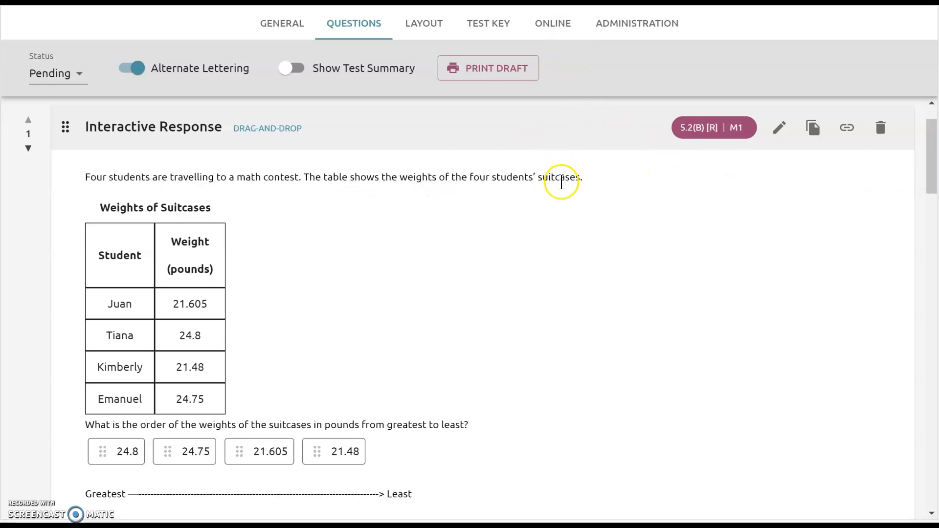
left_click(553, 29)
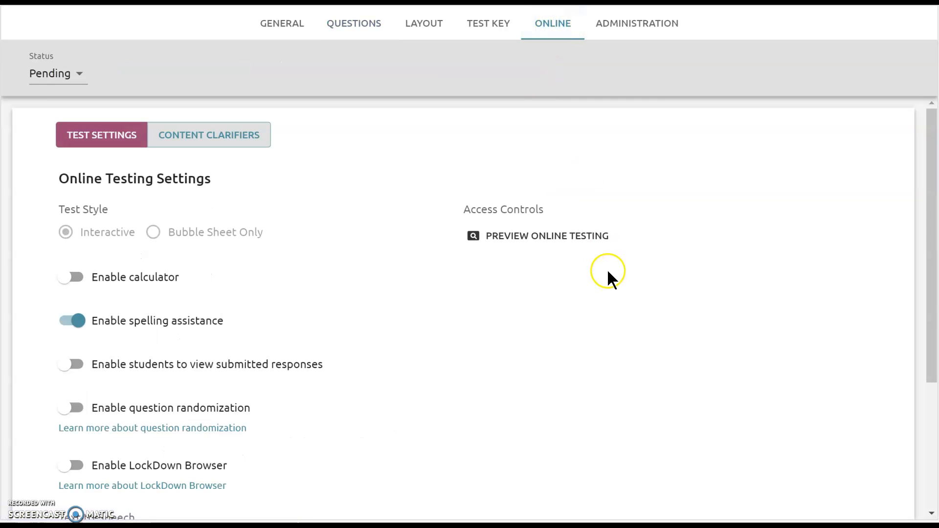
left_click(553, 235)
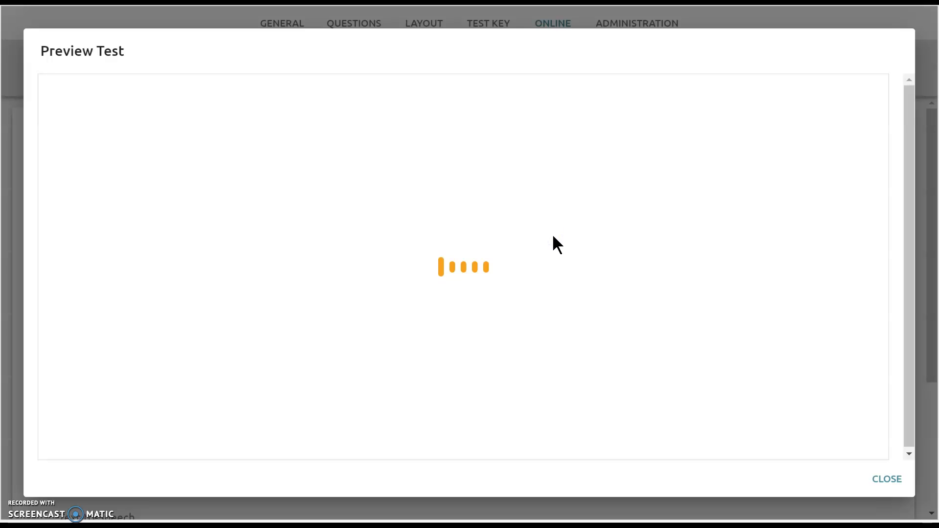
left_click_drag(882, 213, 878, 279)
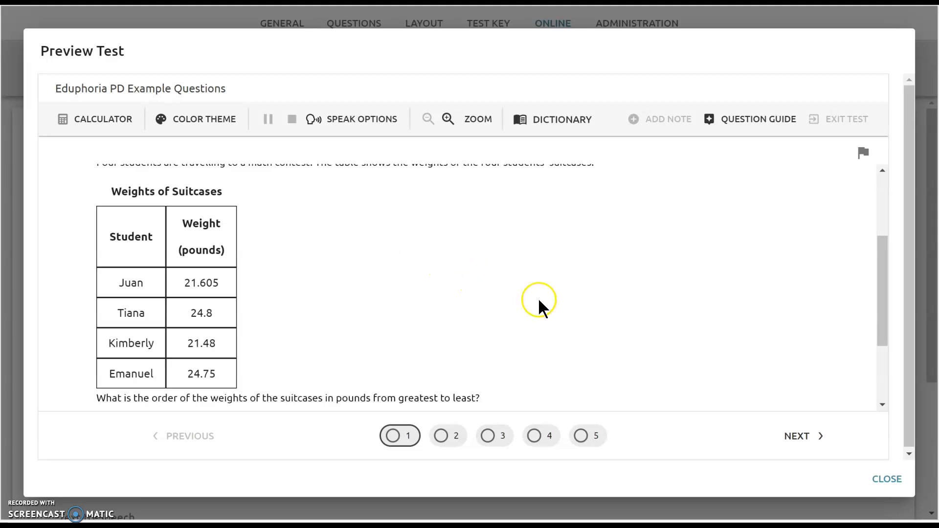
scroll(536, 298, "up", 3)
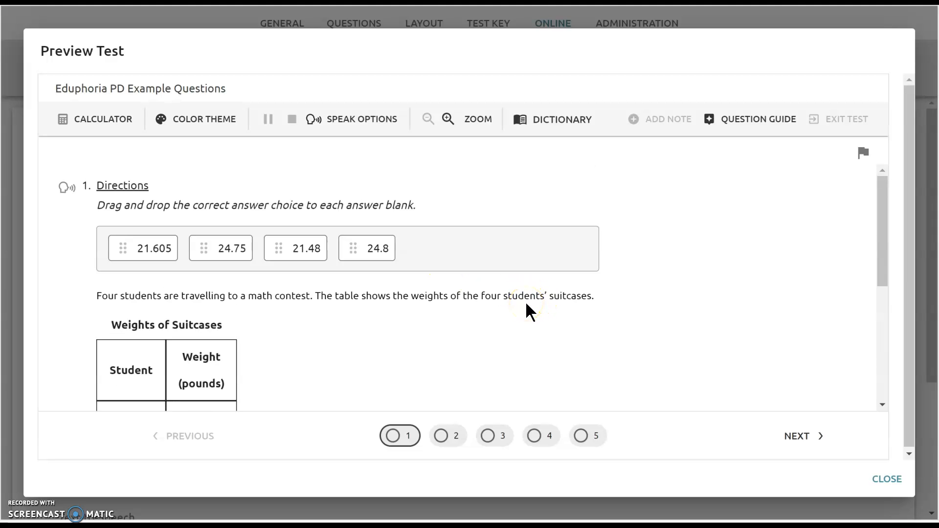
left_click(887, 479)
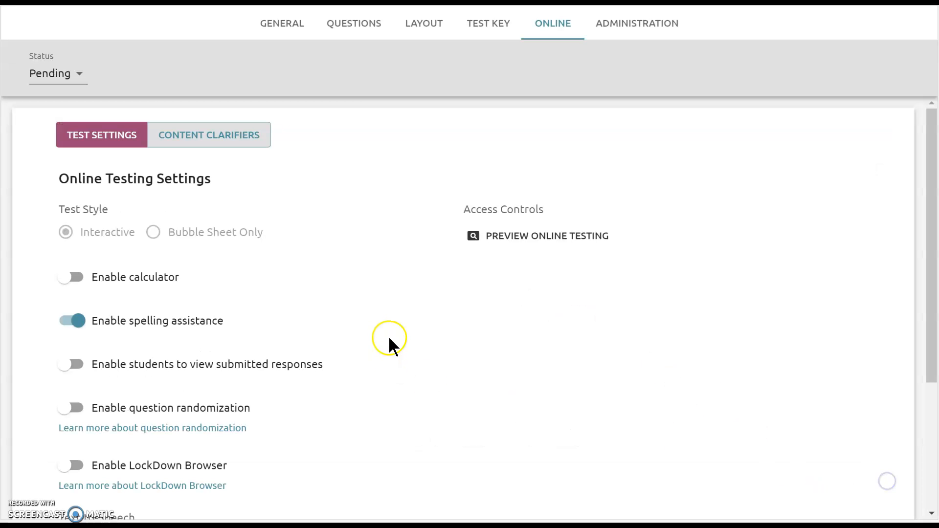
left_click(346, 23)
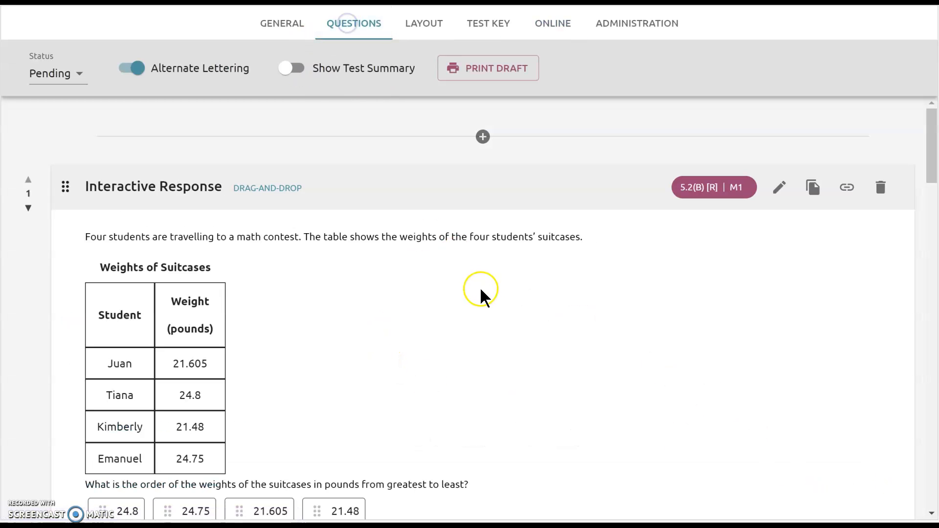